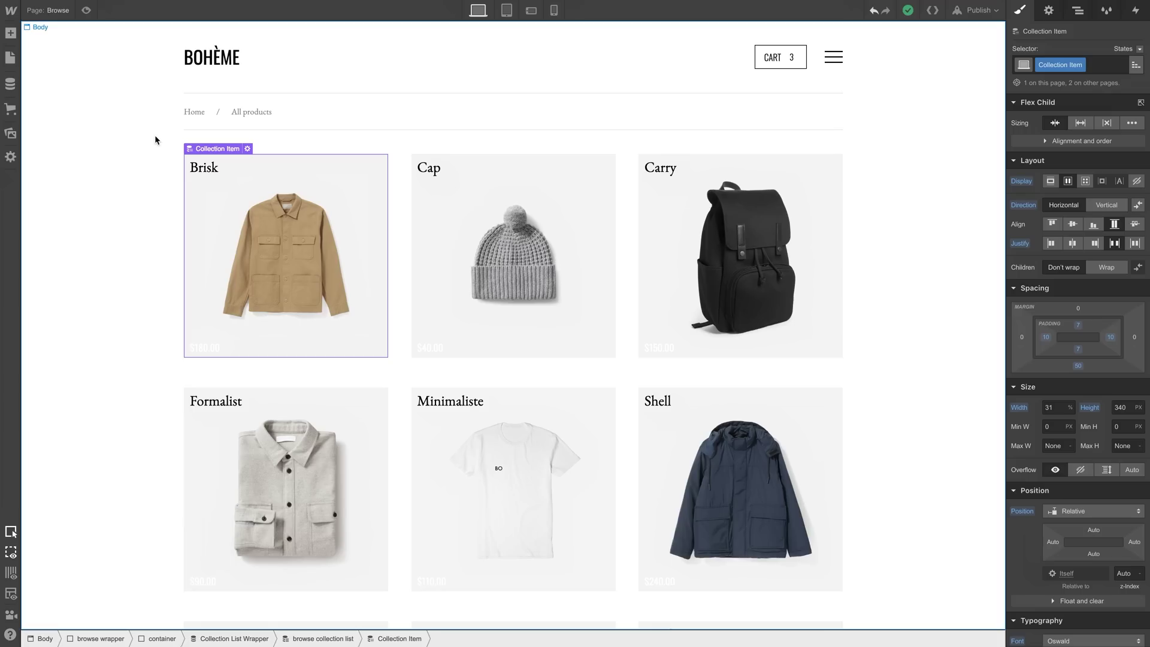
Step: Open Waffle from the Ecommerce product list and replace its 100 price with the new value
{"action": "left_click", "coordinate": [10, 109]}
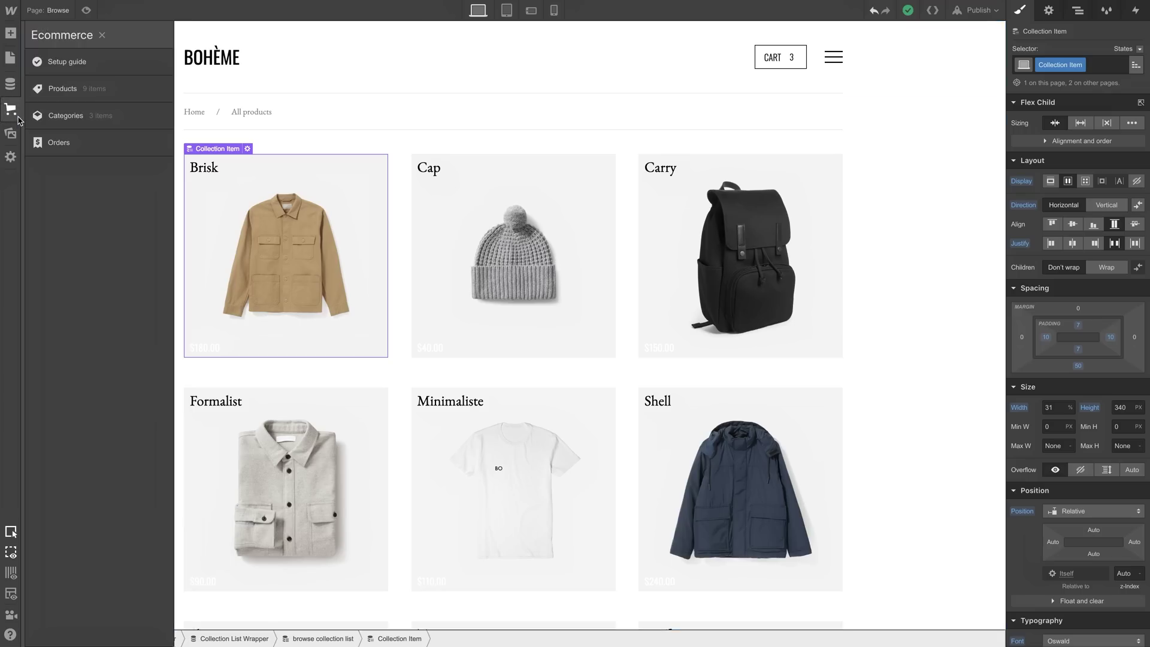
{"action": "left_click", "coordinate": [71, 91]}
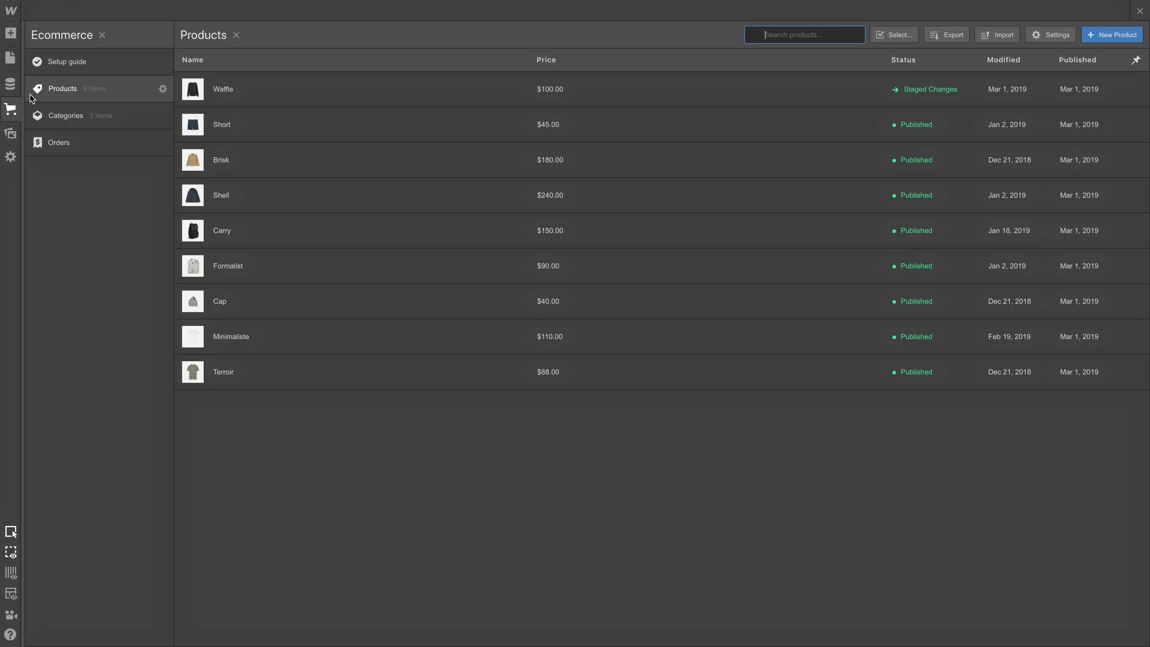
{"action": "left_click", "coordinate": [208, 94]}
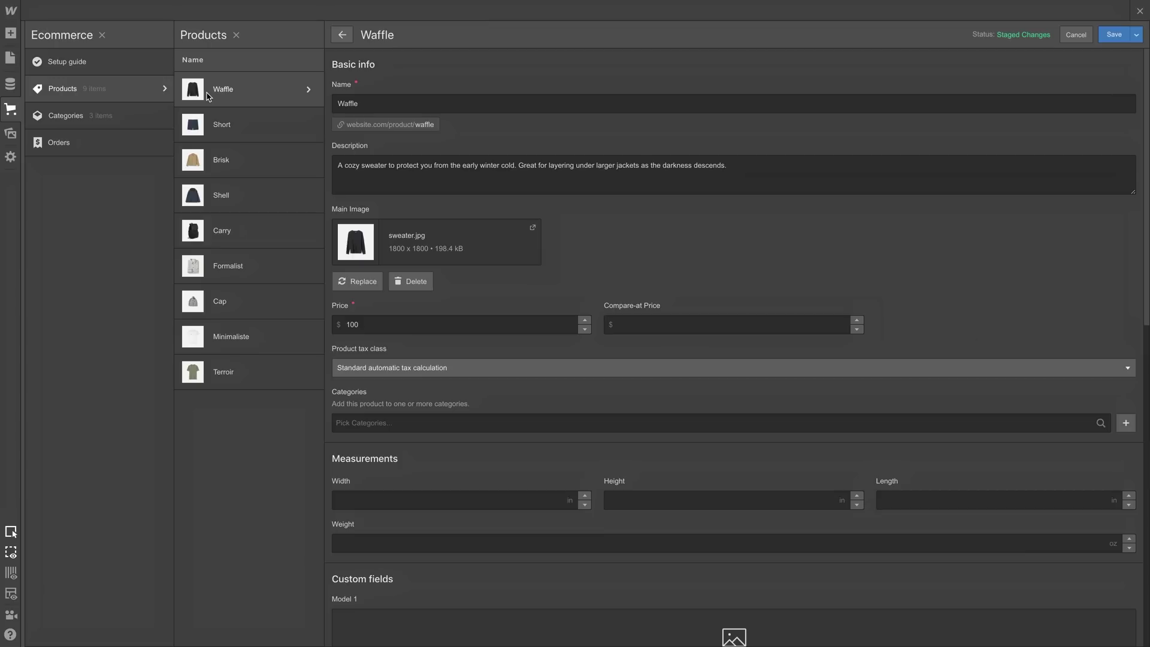
{"action": "left_click", "coordinate": [404, 331]}
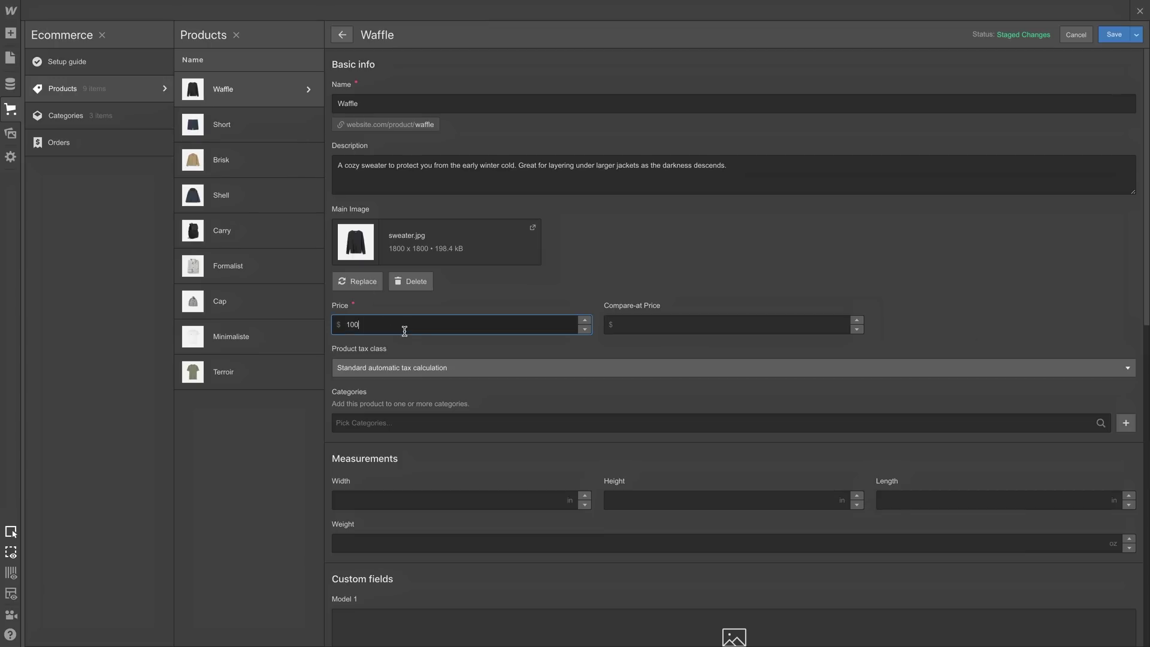
{"action": "key", "text": "BackSpace"}
{"action": "key", "text": "BackSpace"}
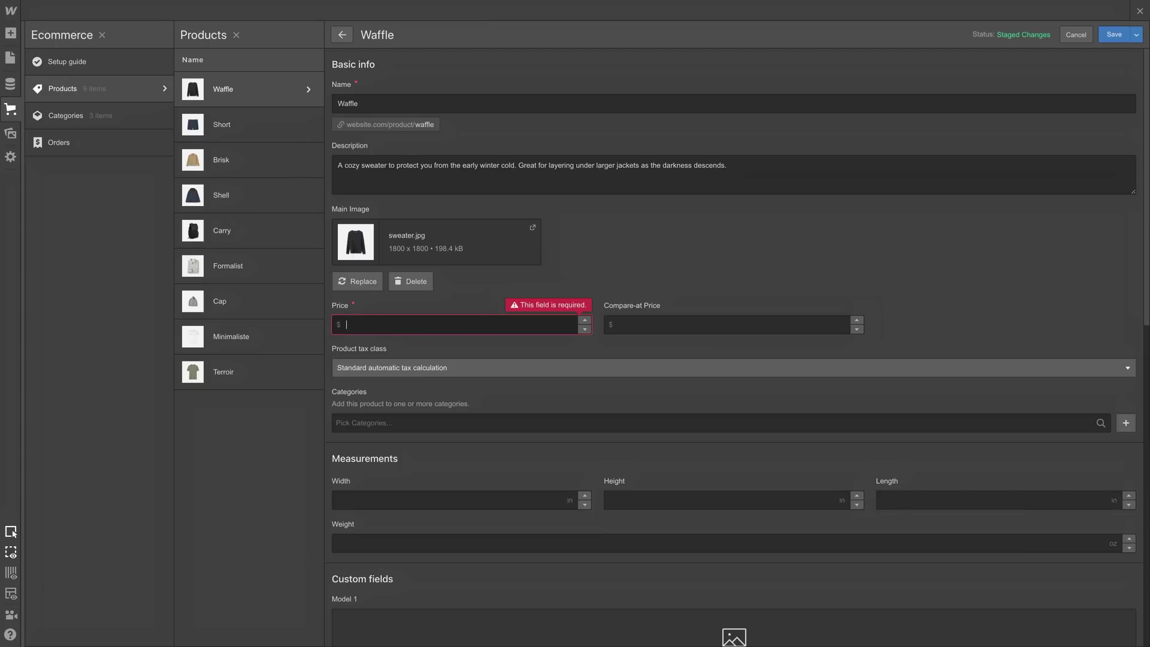
{"action": "type", "text": "8"}
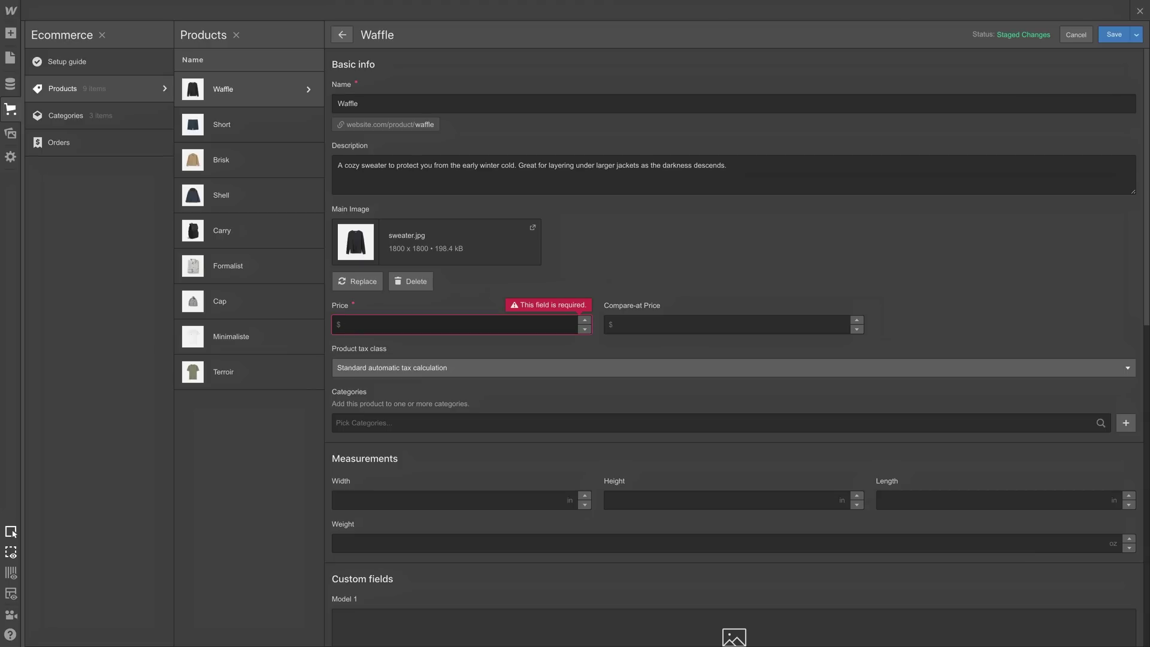
Step: Enter 80 as Waffle's price, set its compare-at price to 100, and save the product
{"action": "type", "text": "80"}
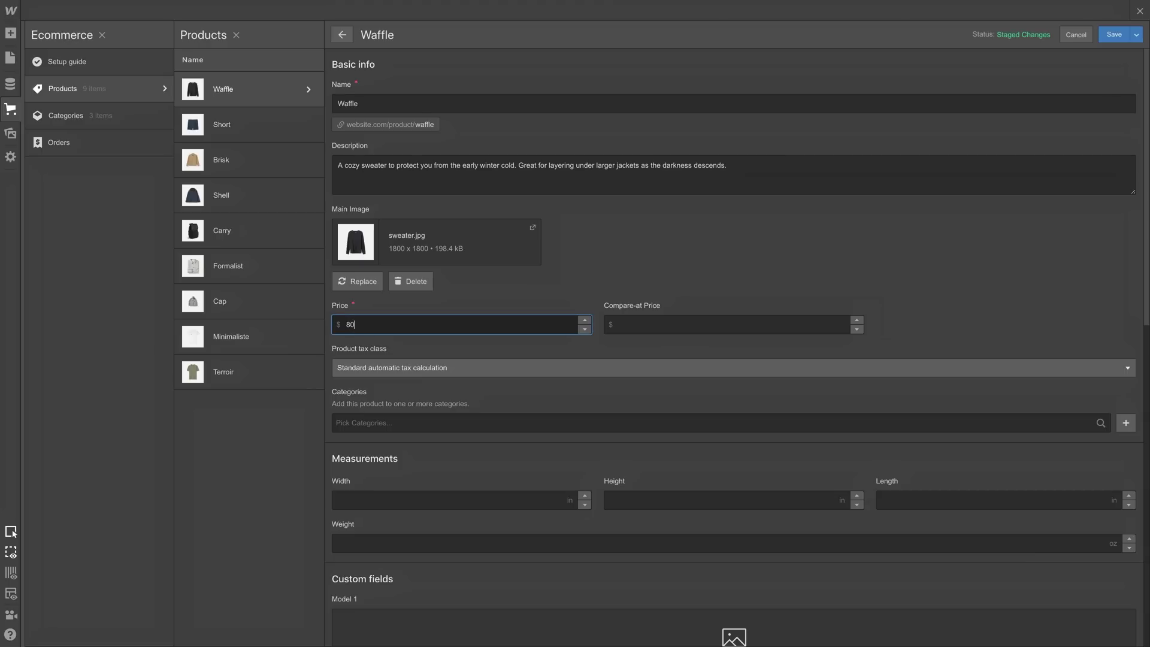
{"action": "left_click", "coordinate": [637, 333]}
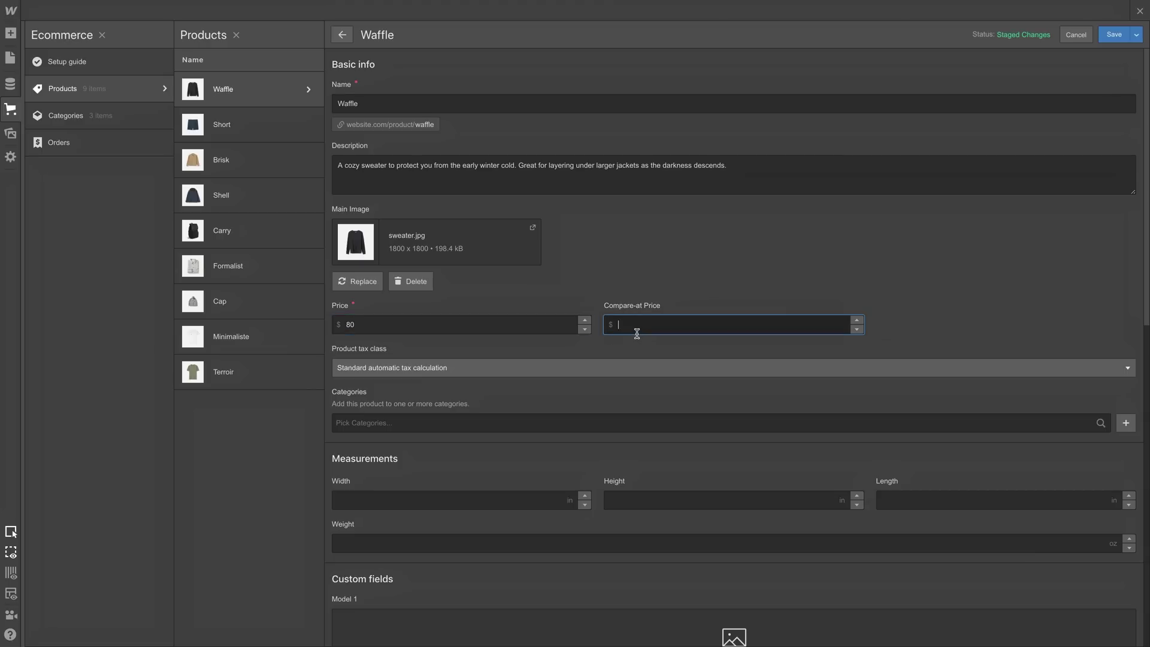
{"action": "type", "text": "100"}
{"action": "left_click", "coordinate": [1114, 36]}
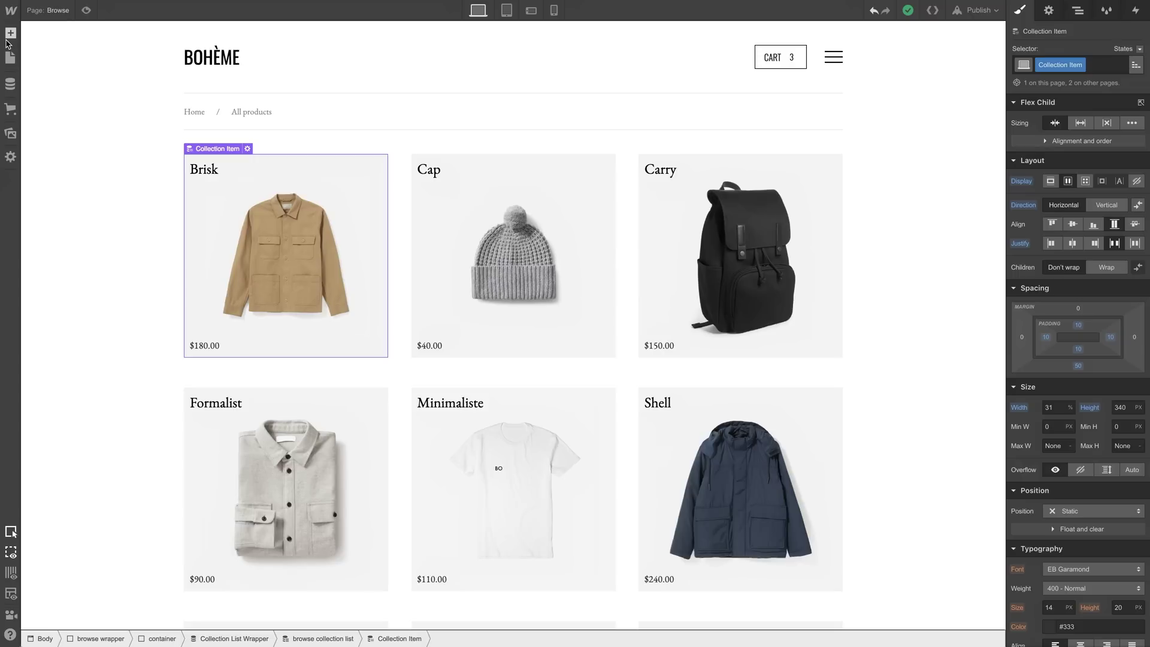
Step: Drop a Text Block into the Brisk product card and change its text to 'ON SALE'
{"action": "left_click", "coordinate": [10, 33]}
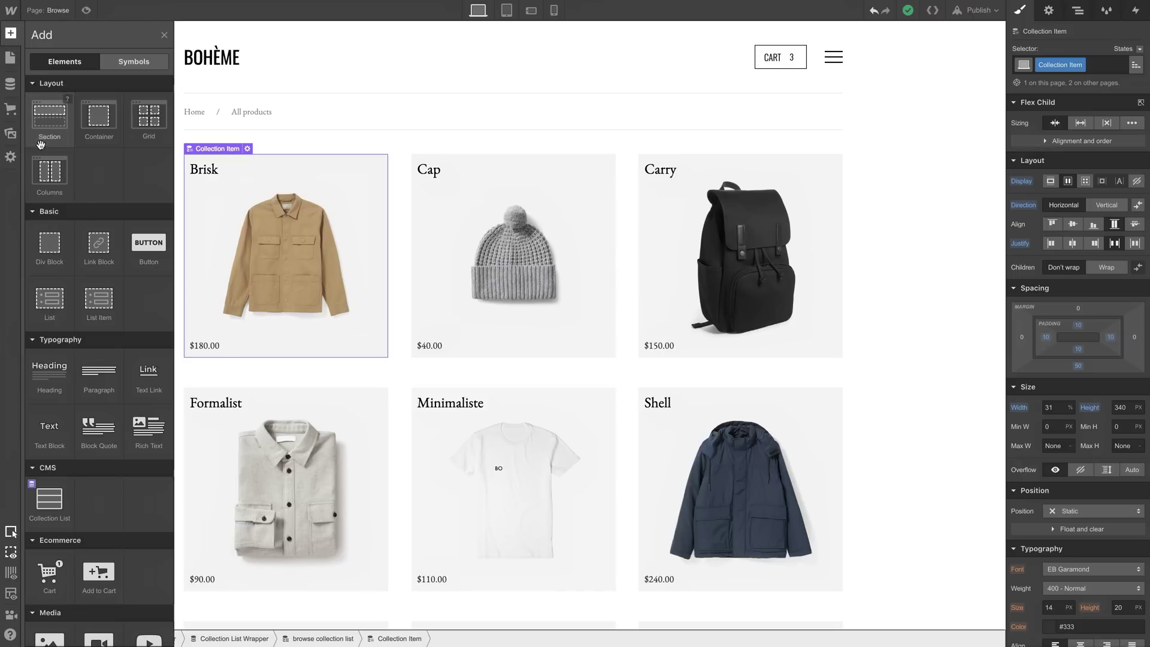
{"action": "left_click_drag", "start_coordinate": [49, 422], "coordinate": [358, 201]}
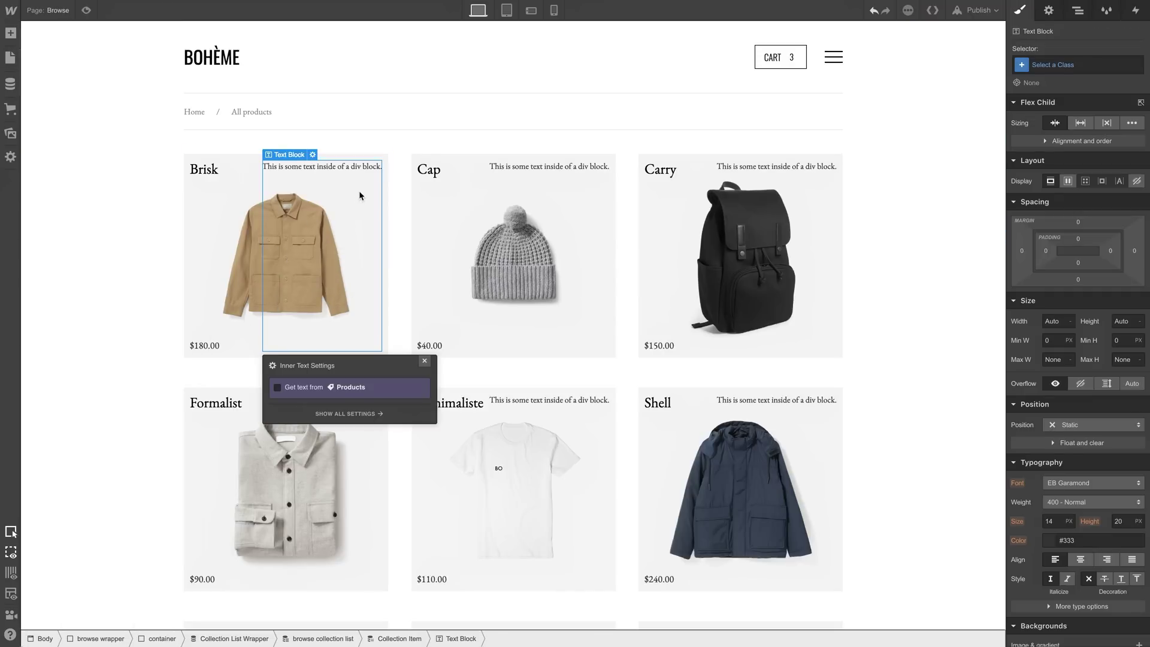
{"action": "double_click", "coordinate": [363, 169]}
{"action": "key", "text": "ctrl+a"}
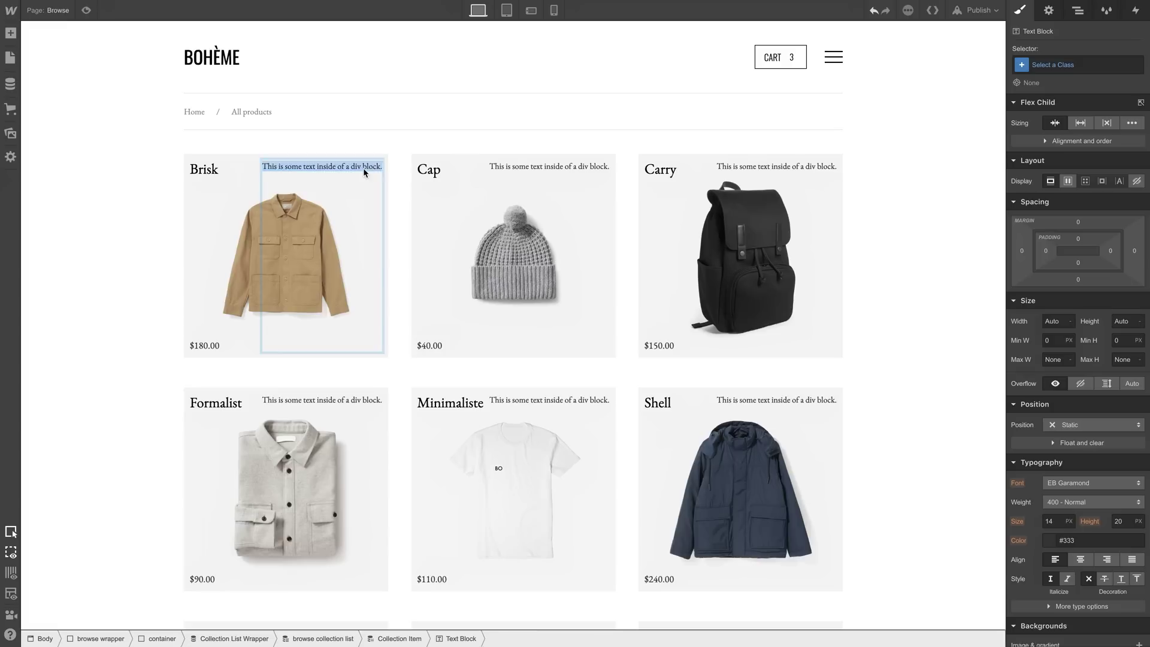
{"action": "type", "text": "ON SALE"}
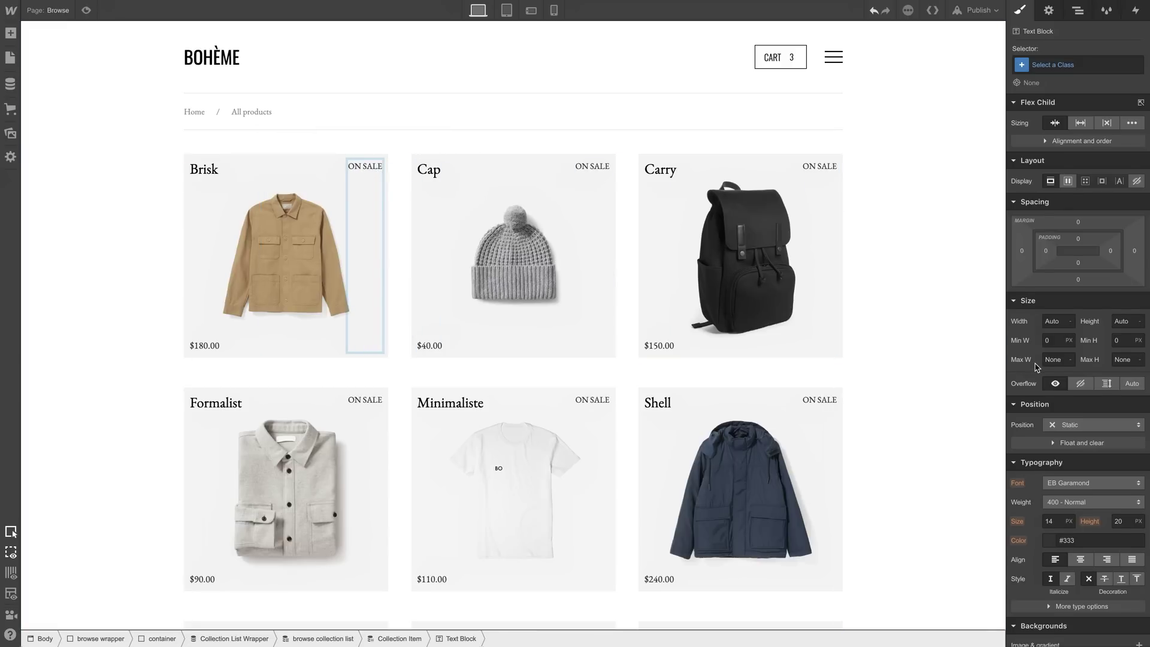
Step: Set the ON SALE text block's background colour to blue #3f48ff
{"action": "scroll", "coordinate": [1036, 367], "scroll_direction": "down", "scroll_amount": 3}
{"action": "scroll", "coordinate": [1037, 367], "scroll_direction": "down", "scroll_amount": 1}
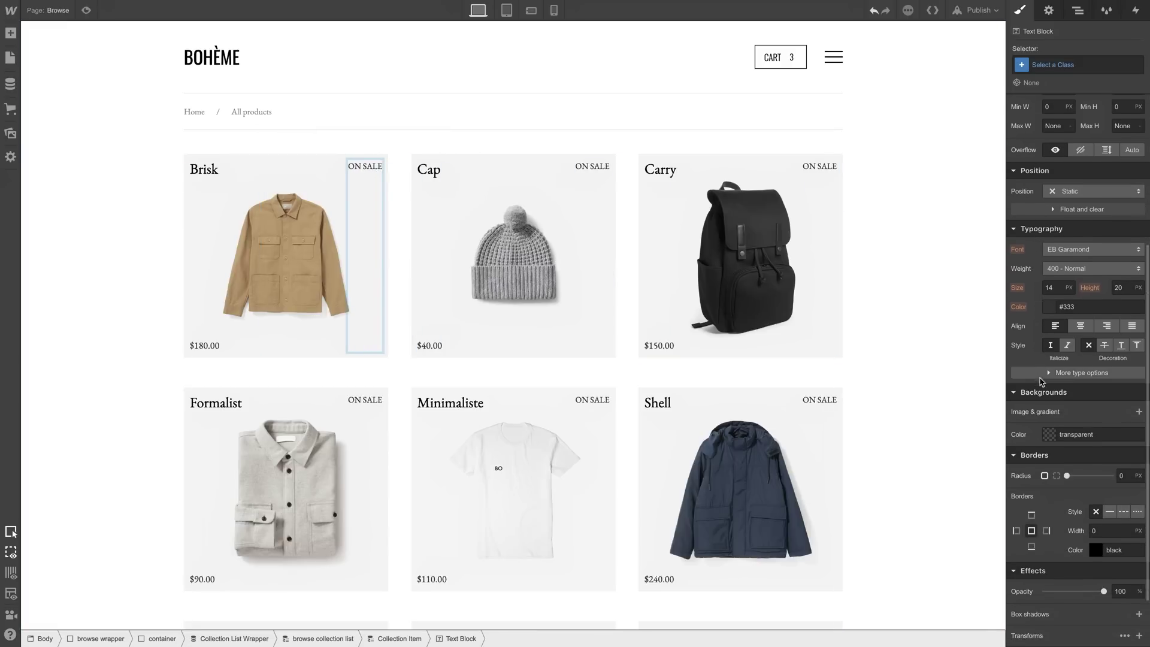
{"action": "left_click", "coordinate": [1050, 435]}
{"action": "left_click_drag", "start_coordinate": [1039, 548], "coordinate": [1104, 549]}
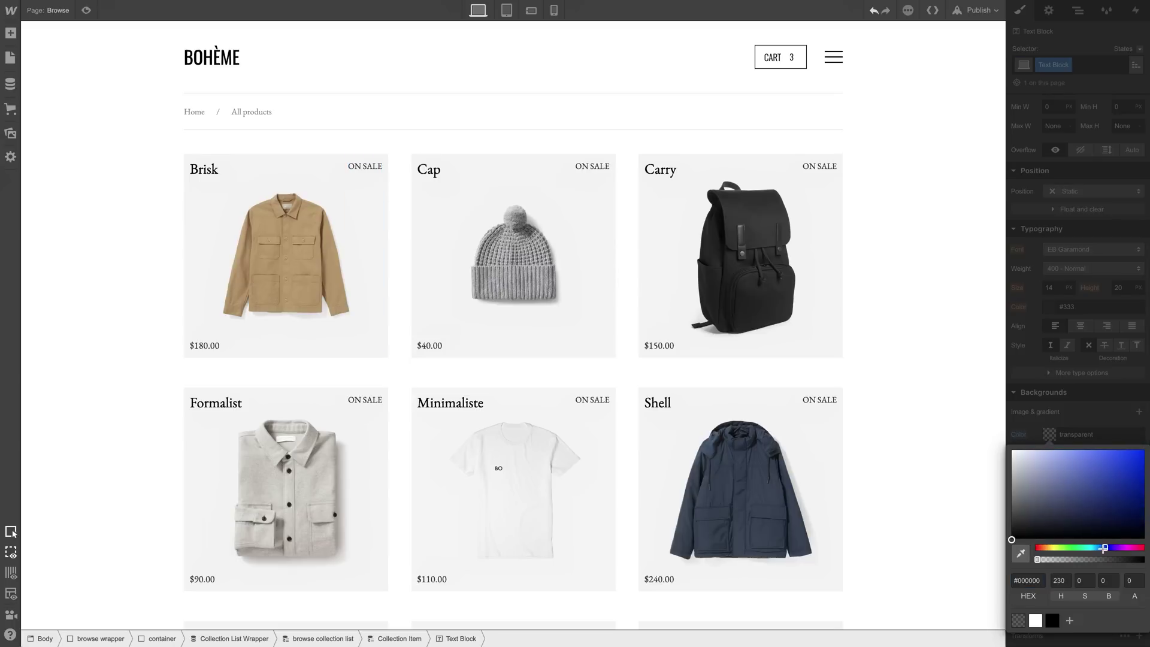
{"action": "left_click_drag", "start_coordinate": [1115, 473], "coordinate": [1111, 447]}
{"action": "left_click", "coordinate": [1110, 434]}
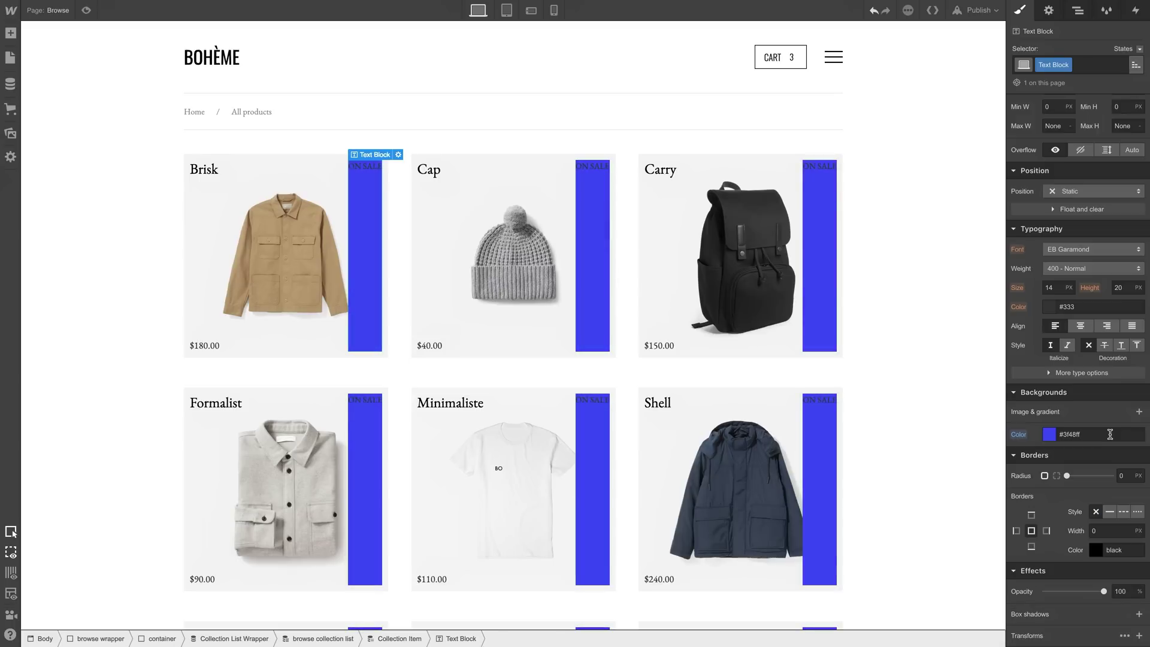
{"action": "scroll", "coordinate": [1109, 432], "scroll_direction": "up", "scroll_amount": 5}
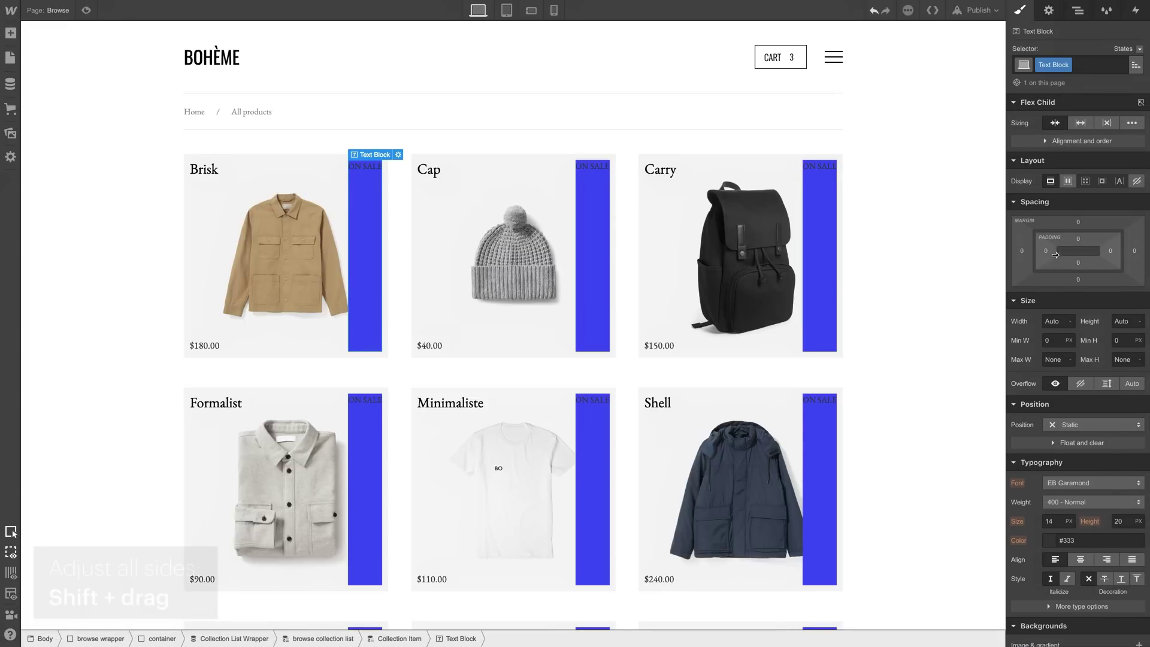
Step: Give the ON SALE badge padding 11 on all sides and pin it absolutely to the top-right corner
{"action": "mouse_move", "coordinate": [1055, 254]}
{"action": "left_mouse_down"}
{"action": "mouse_move", "coordinate": [1084, 251]}
{"action": "mouse_move", "coordinate": [1067, 252]}
{"action": "left_mouse_up"}
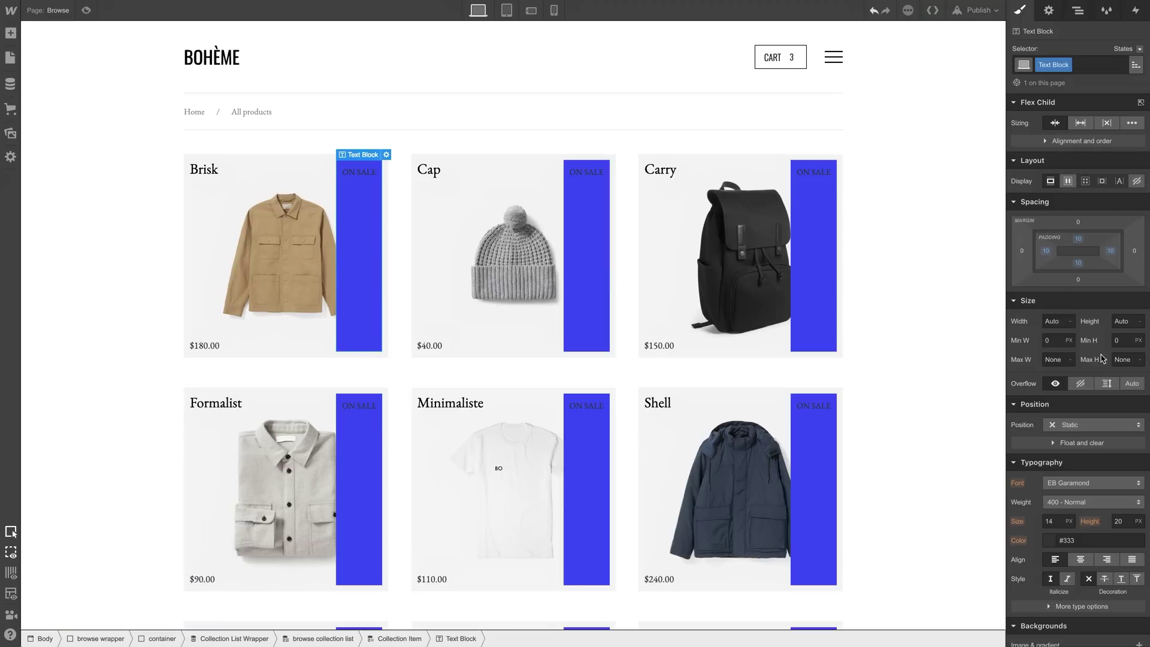
{"action": "left_click", "coordinate": [1108, 423]}
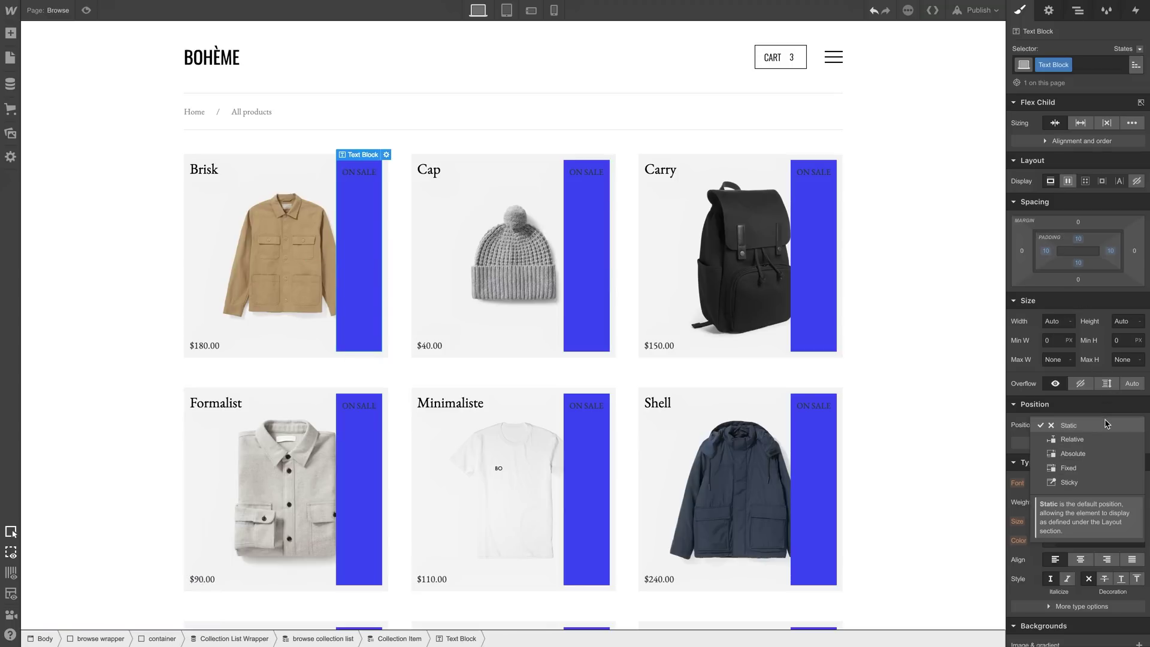
{"action": "left_click", "coordinate": [1088, 457]}
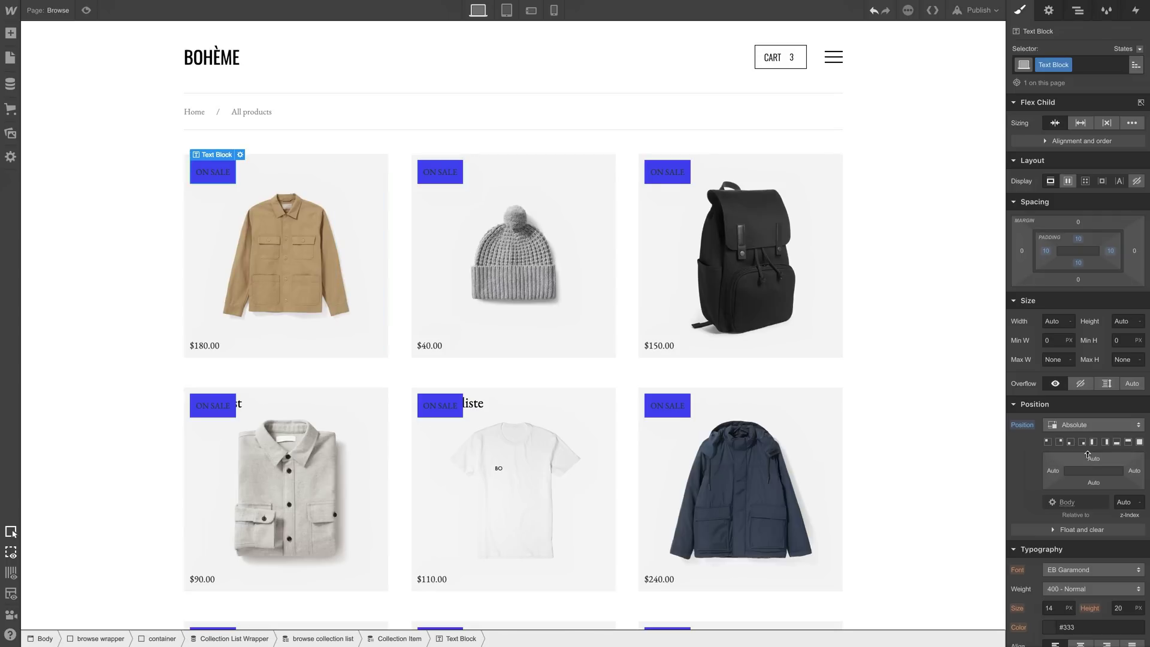
{"action": "left_click", "coordinate": [1060, 442]}
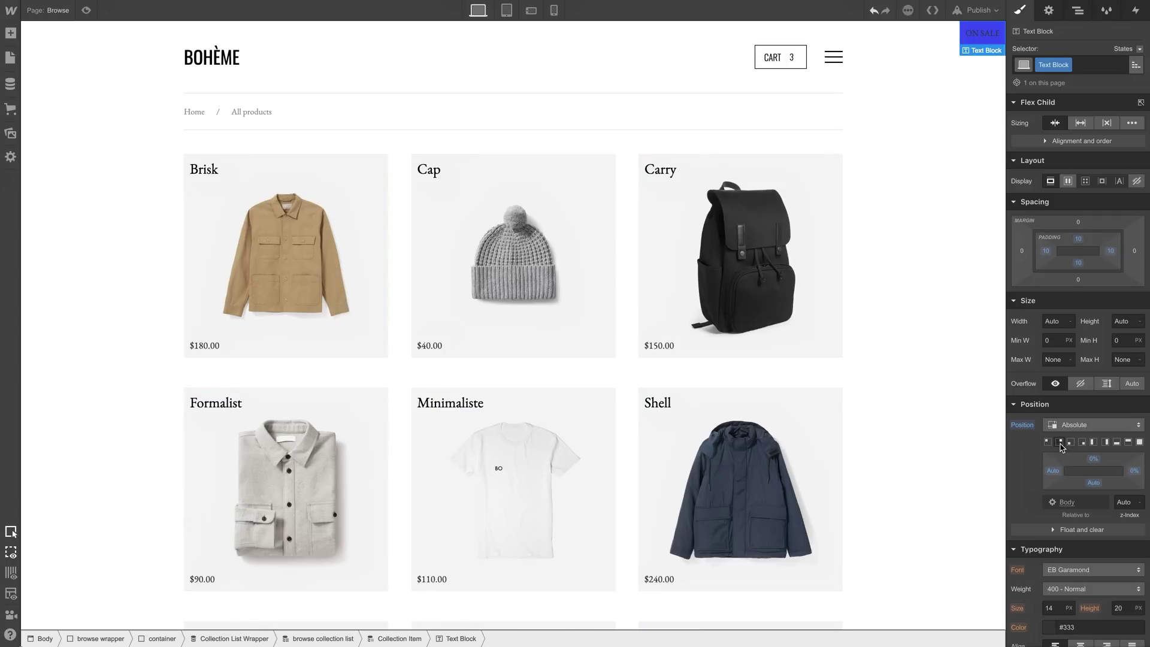
{"action": "left_click", "coordinate": [841, 353]}
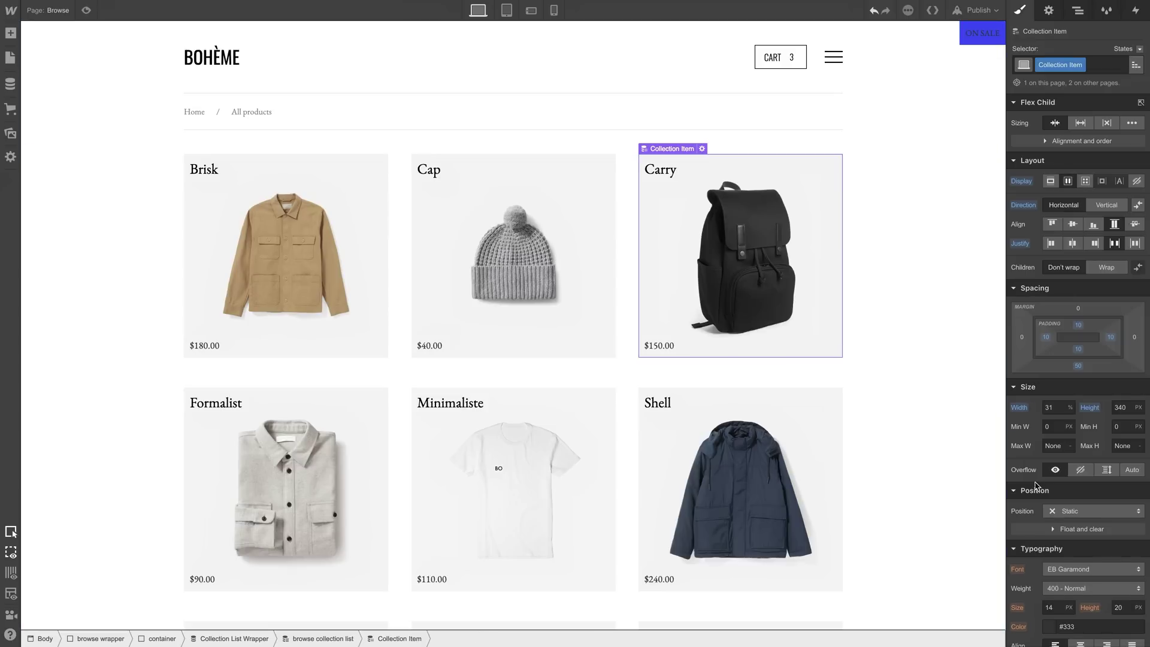
Step: Set the product card Collection Item to Relative position so badges sit in each card's corner, and adjust badge padding
{"action": "left_click", "coordinate": [1077, 511]}
{"action": "left_click", "coordinate": [1075, 526]}
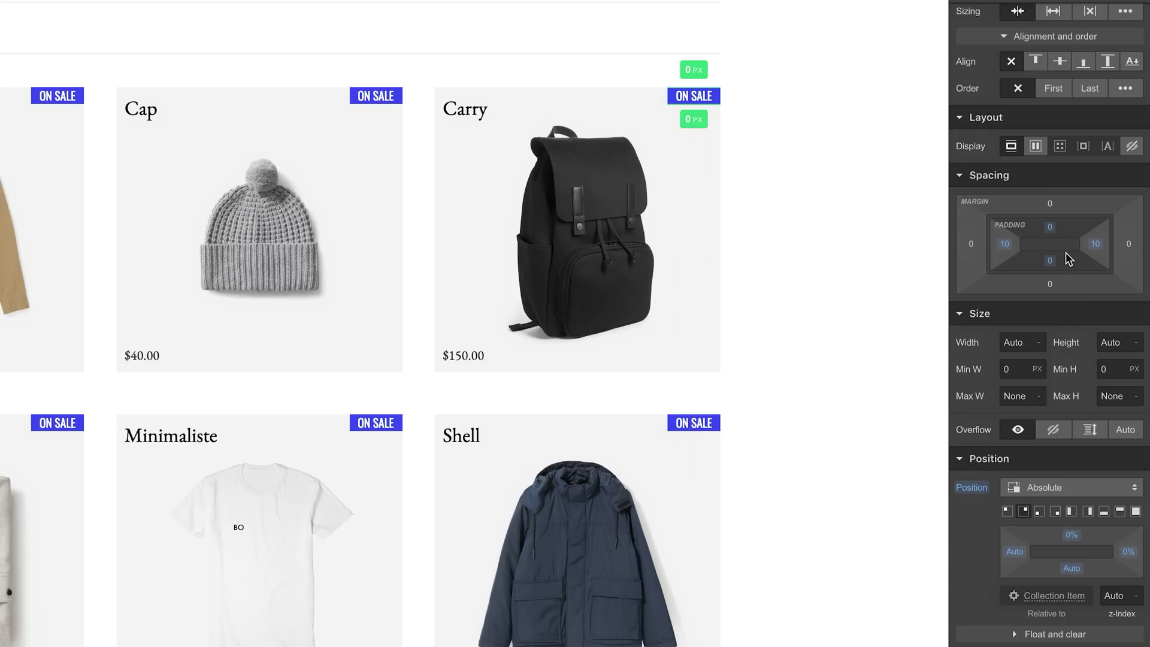
{"action": "left_click_drag", "start_coordinate": [1065, 253], "coordinate": [1066, 232]}
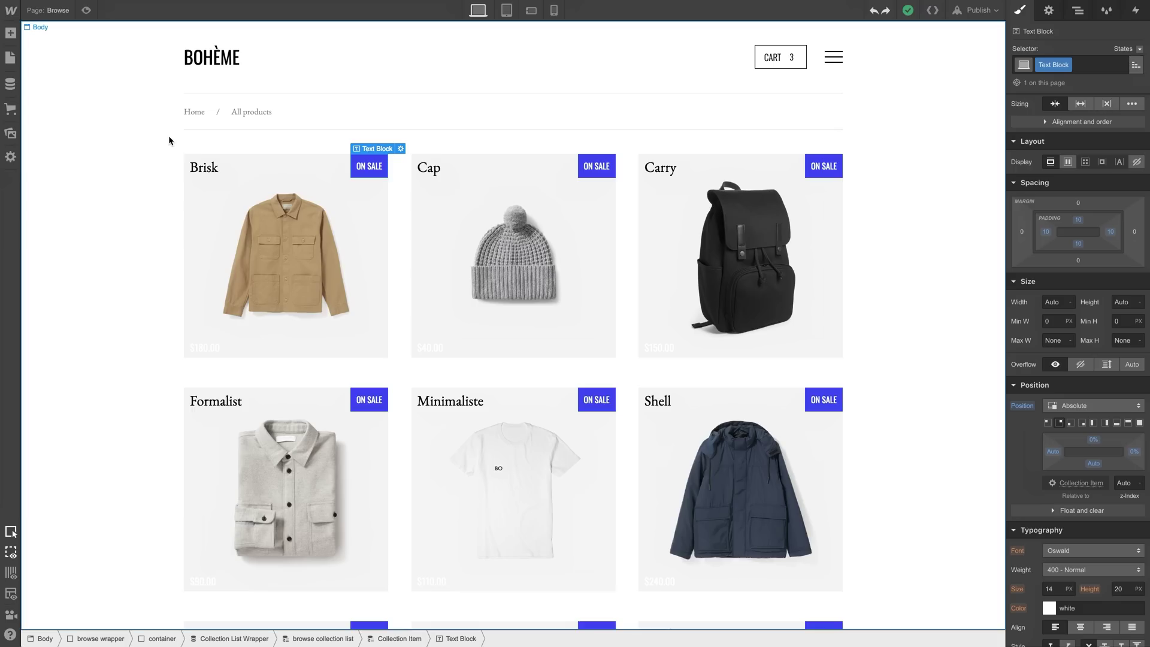
{"action": "scroll", "coordinate": [169, 141], "scroll_direction": "down", "scroll_amount": 3}
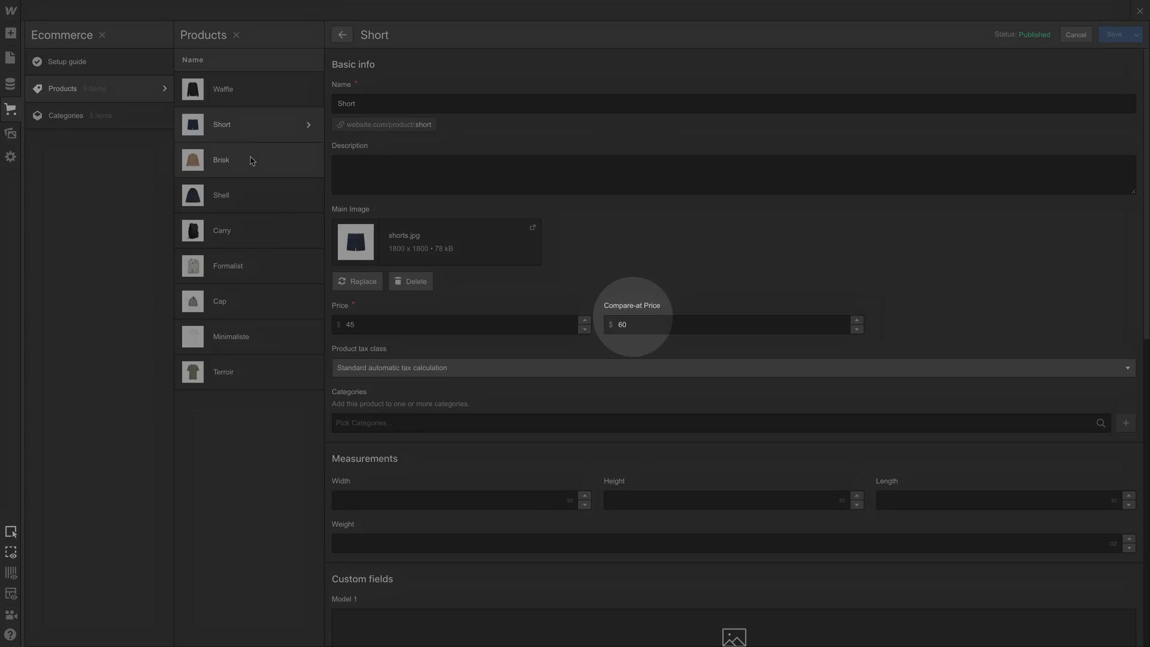
Step: Look through the Brisk, Shell and Carry products, then enter a compare-at price of 100 for Waffle
{"action": "left_click", "coordinate": [252, 160]}
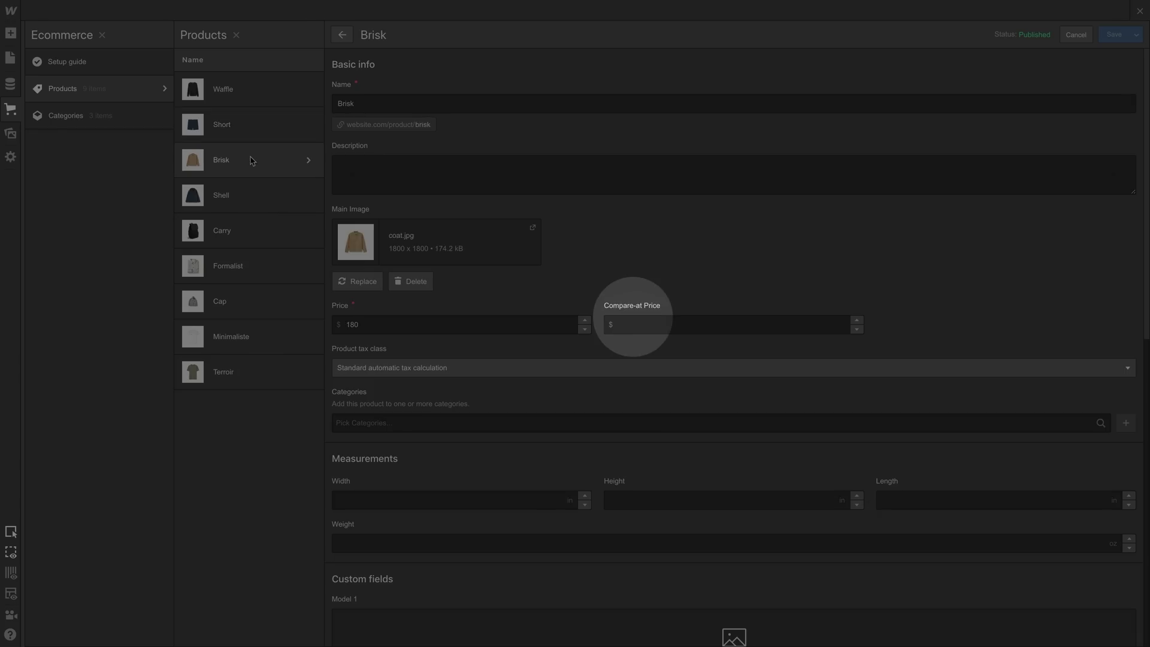
{"action": "left_click", "coordinate": [255, 196]}
{"action": "left_click", "coordinate": [257, 229]}
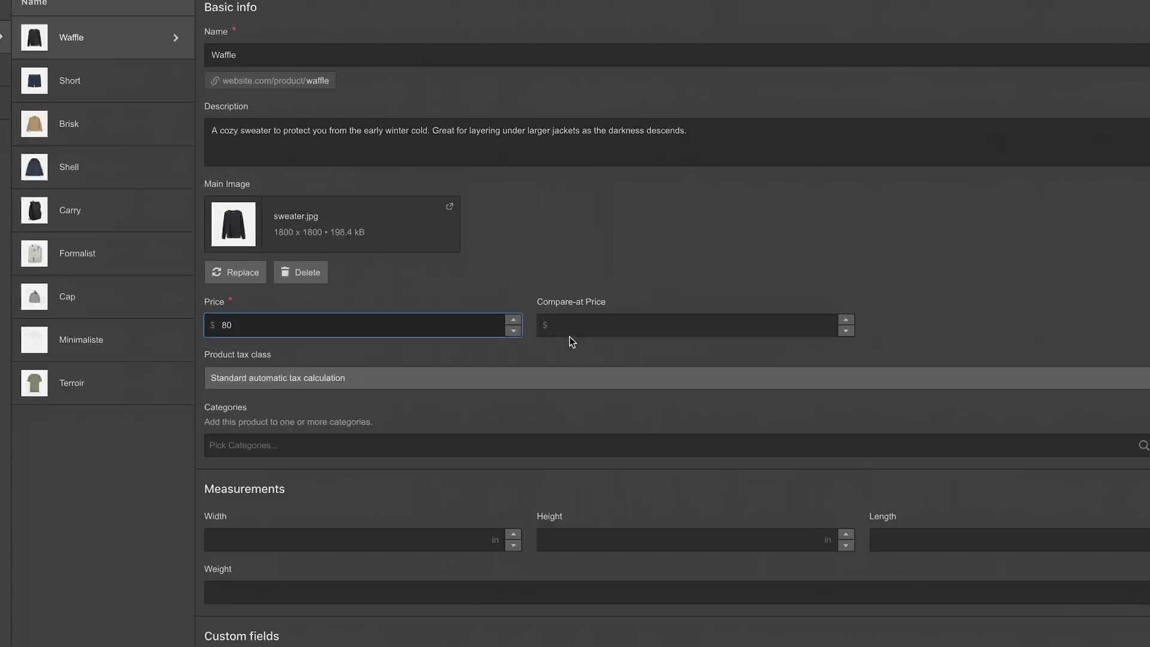
{"action": "left_click", "coordinate": [570, 336]}
{"action": "type", "text": "100"}
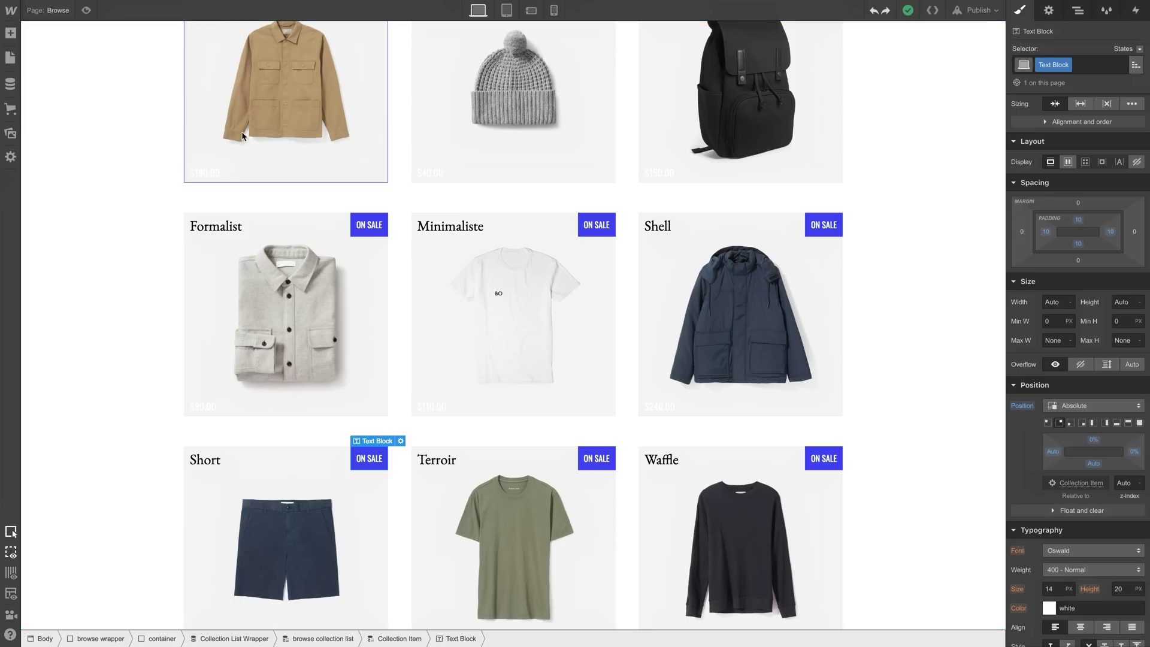
Step: Add a conditional visibility rule to the ON SALE badge: Compare-at Price Is Set
{"action": "left_click", "coordinate": [1049, 11]}
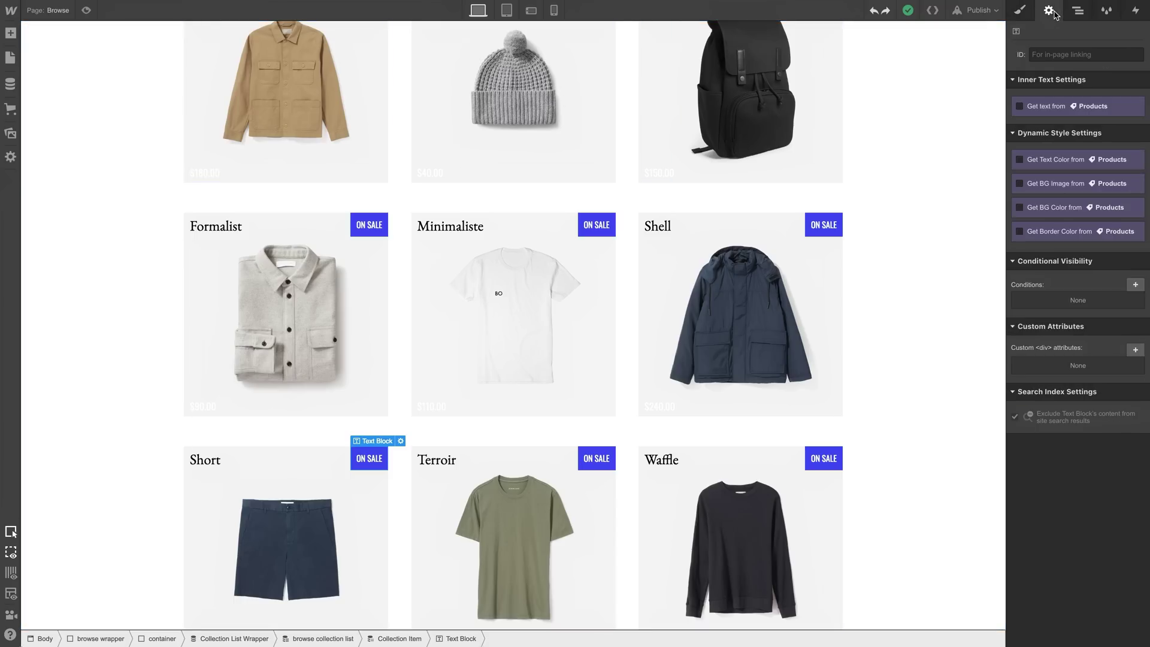
{"action": "left_click", "coordinate": [1131, 284]}
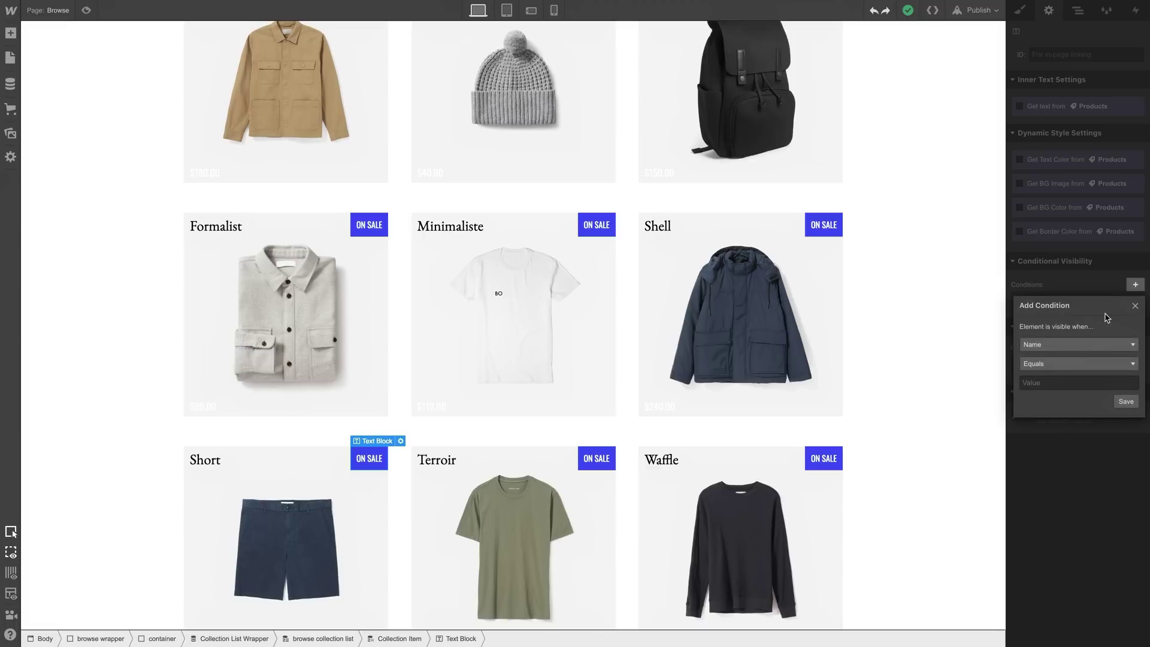
{"action": "left_click", "coordinate": [1088, 345]}
{"action": "scroll", "coordinate": [1086, 358], "scroll_direction": "down", "scroll_amount": 5}
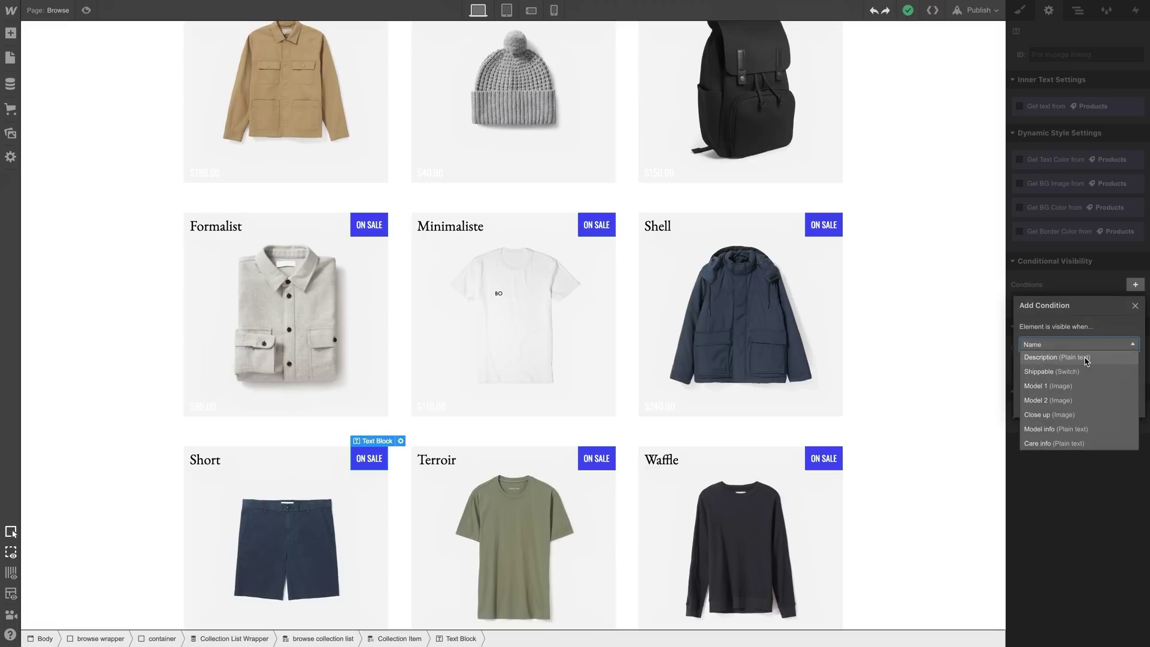
{"action": "left_click", "coordinate": [1084, 372]}
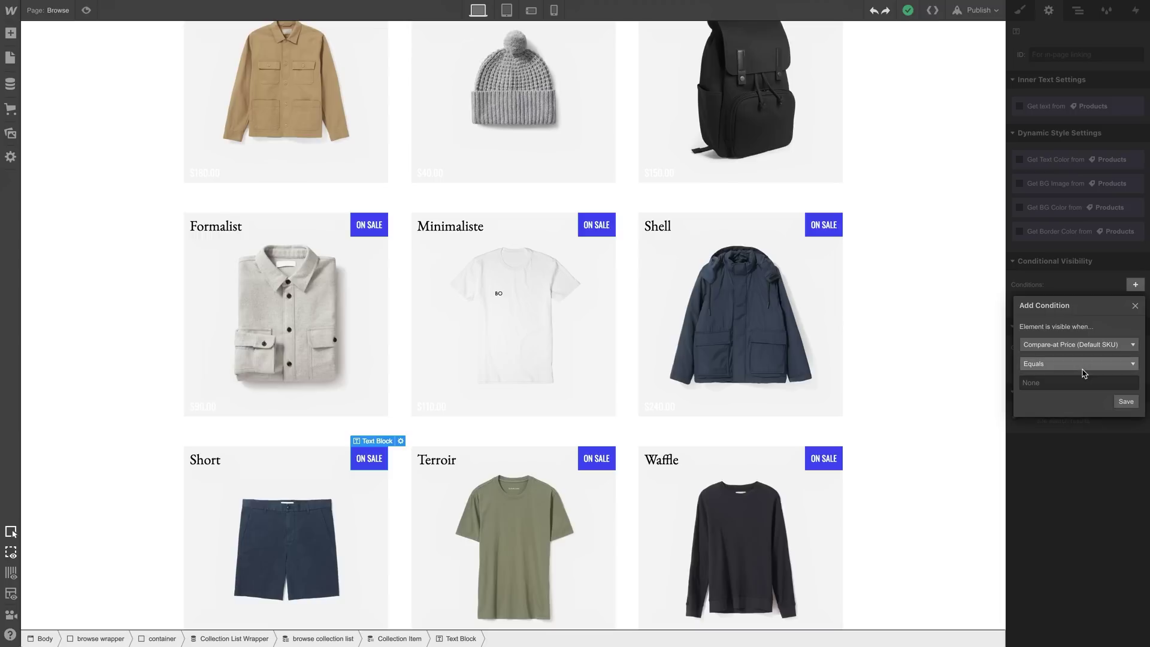
{"action": "left_click", "coordinate": [1084, 364]}
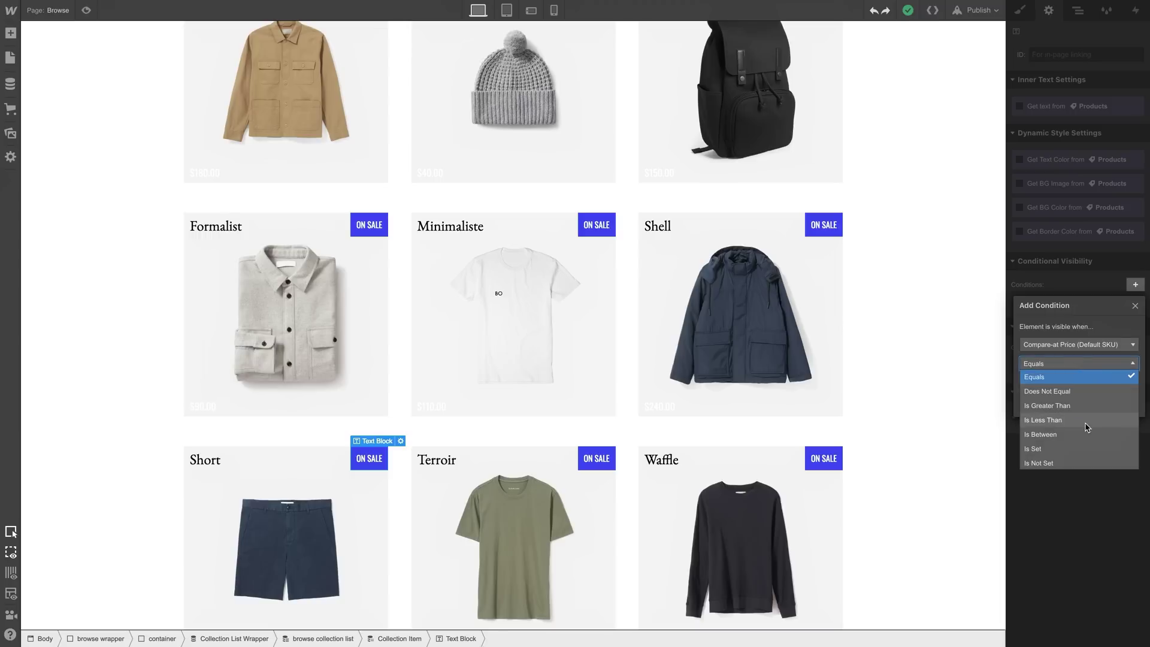
{"action": "left_click", "coordinate": [1084, 448]}
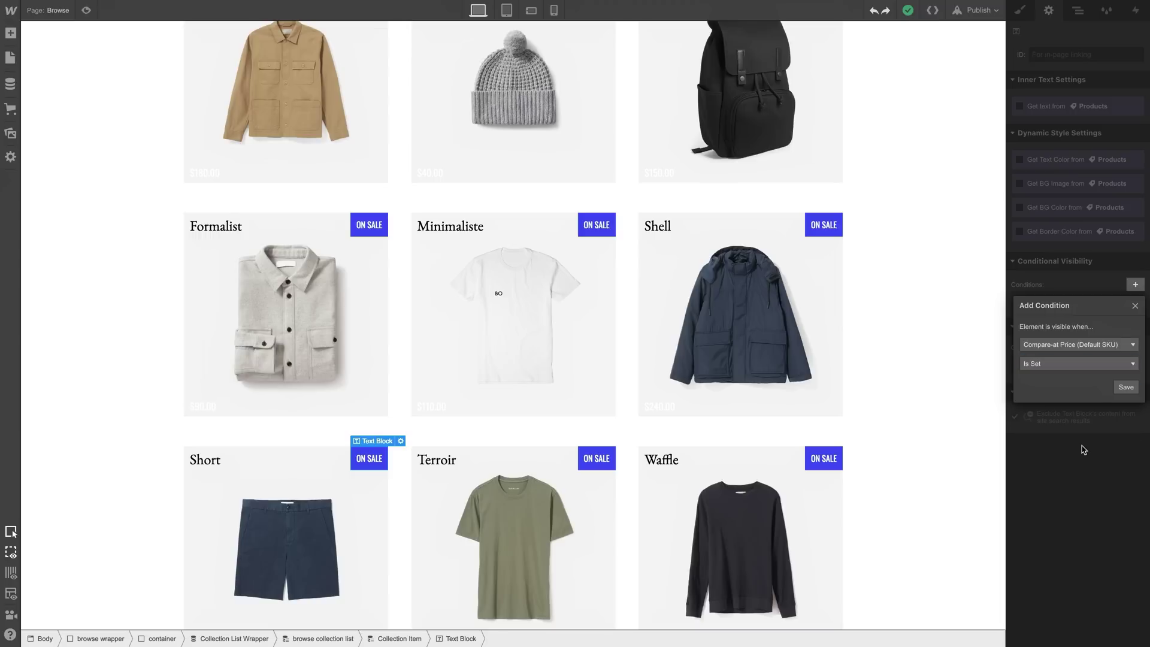
{"action": "left_click", "coordinate": [1125, 388]}
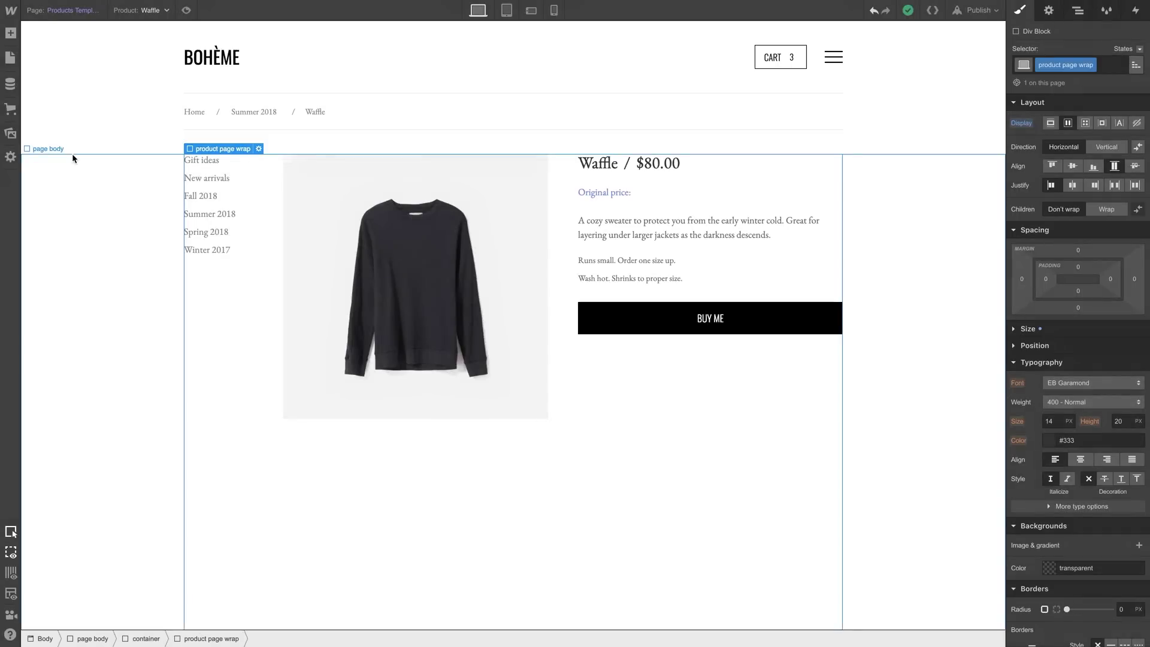
Step: Add a text block in the compare-at price wrapper bound to the Compare-at Price field ($100.00)
{"action": "left_click", "coordinate": [11, 36]}
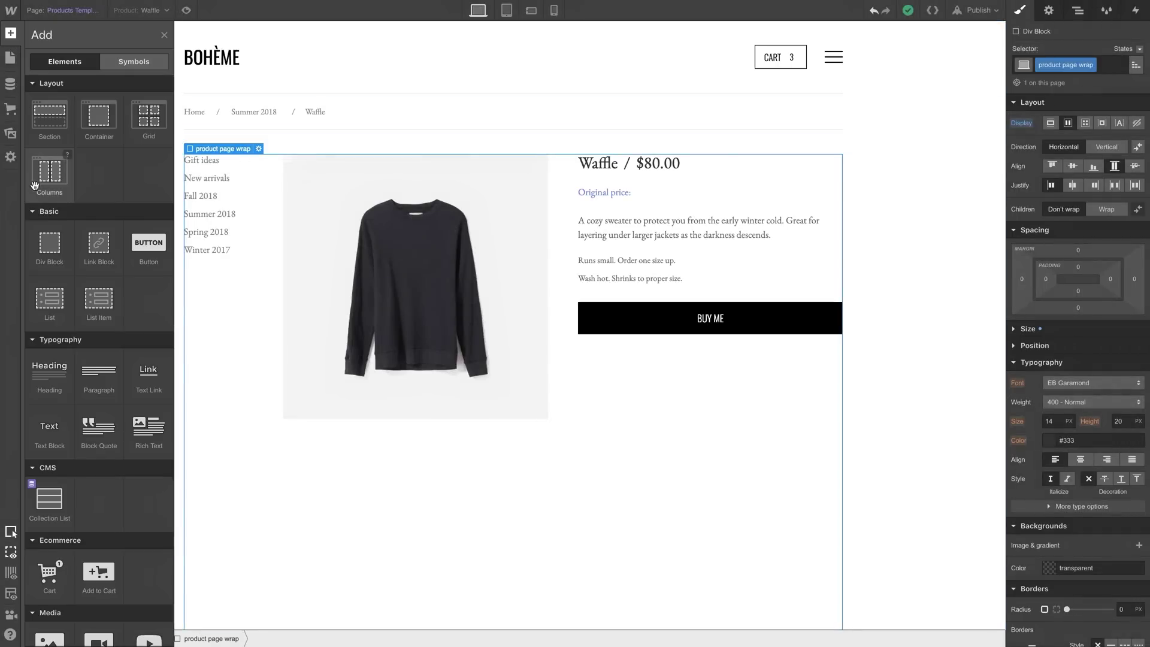
{"action": "left_click_drag", "start_coordinate": [49, 430], "coordinate": [637, 195]}
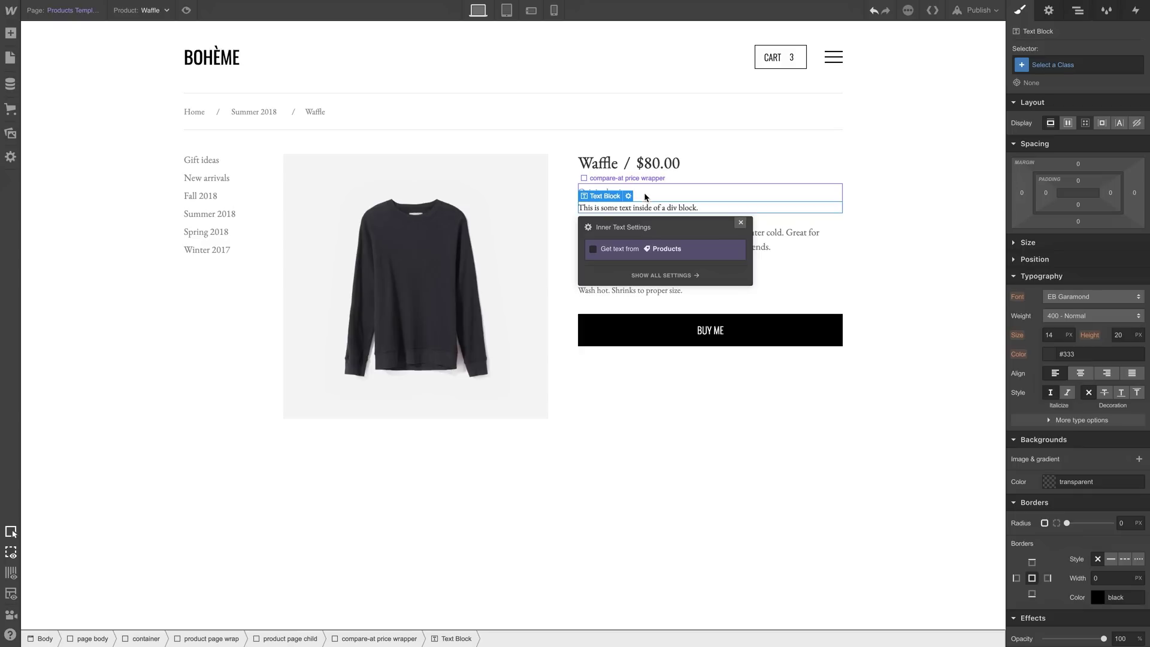
{"action": "left_click", "coordinate": [614, 248]}
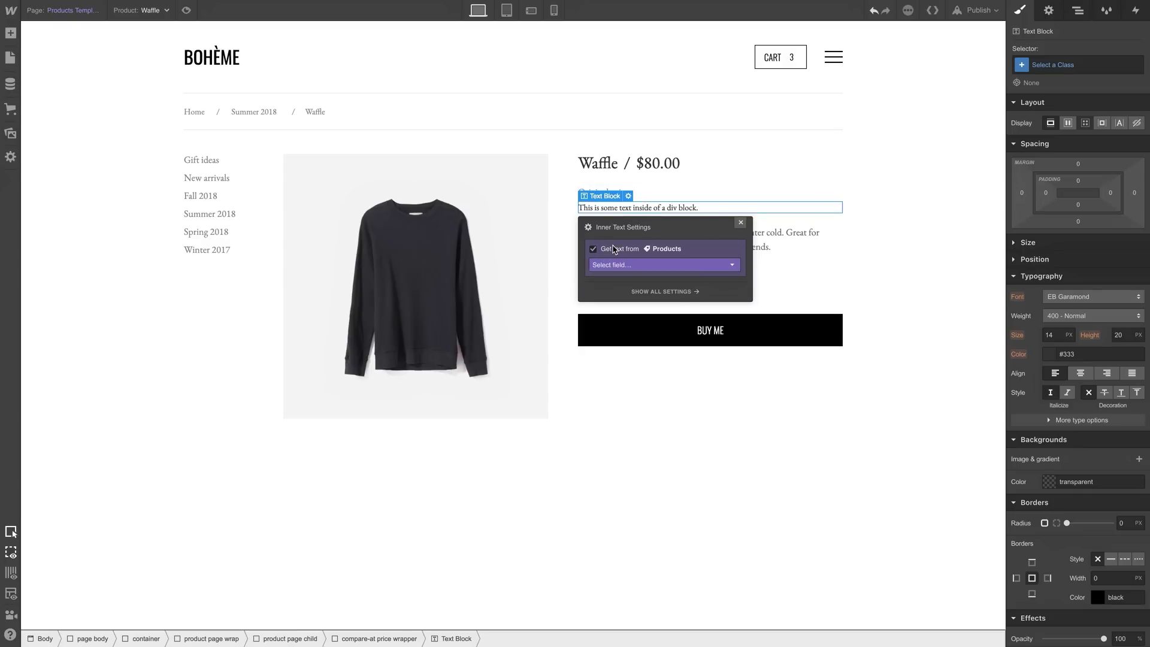
{"action": "left_click", "coordinate": [617, 264]}
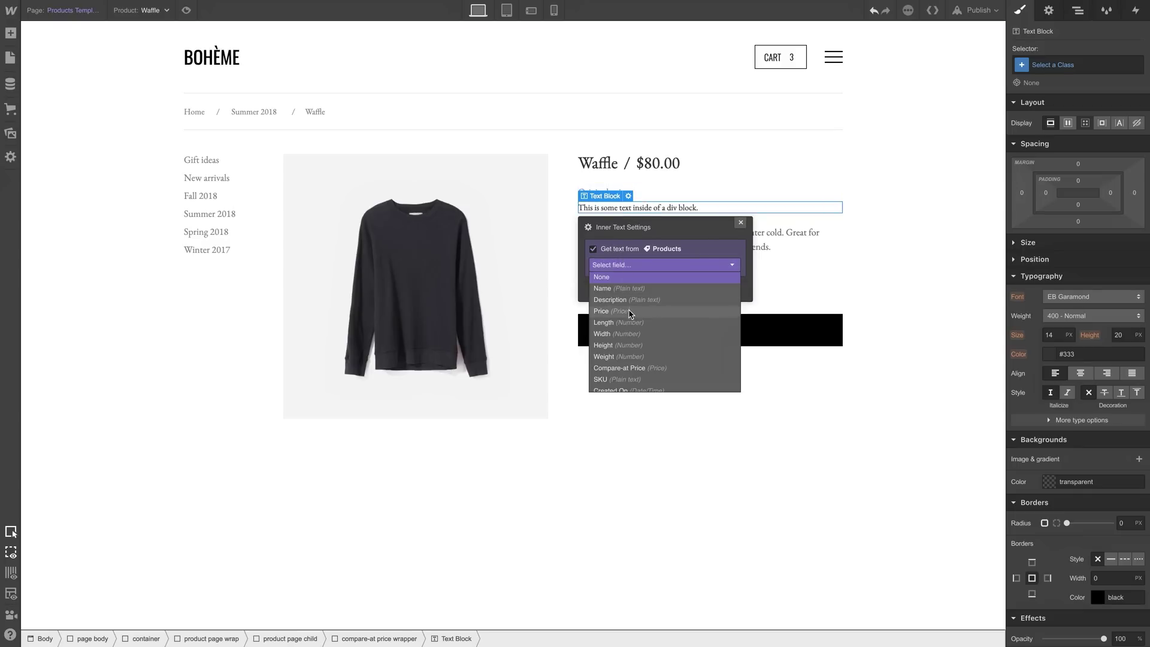
{"action": "left_click", "coordinate": [630, 367]}
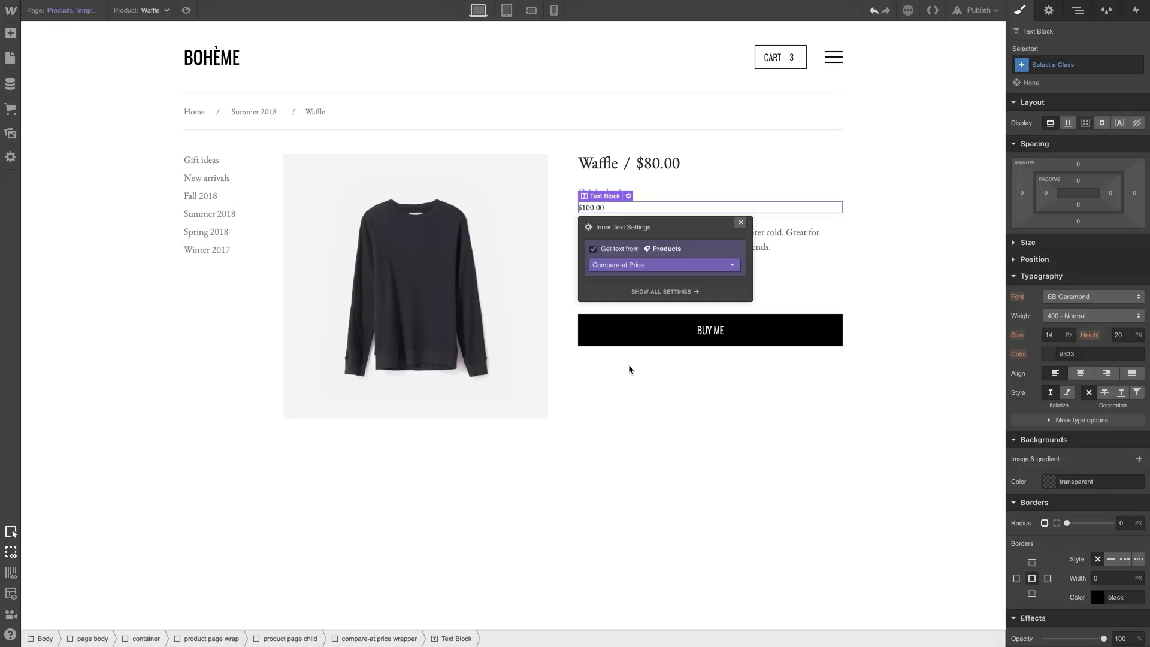
{"action": "left_click", "coordinate": [739, 222]}
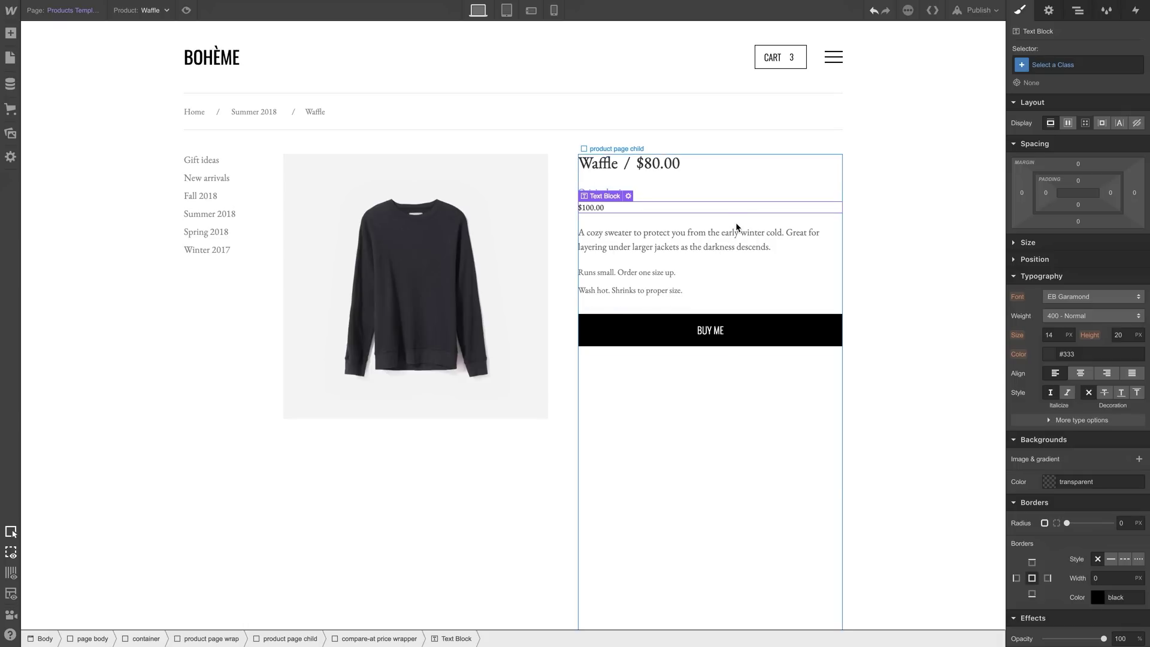
Step: Make the $100.00 price inline-block with the blue label styling, then preview the template with Short and Shell
{"action": "left_click", "coordinate": [1104, 126]}
{"action": "left_click", "coordinate": [1058, 334]}
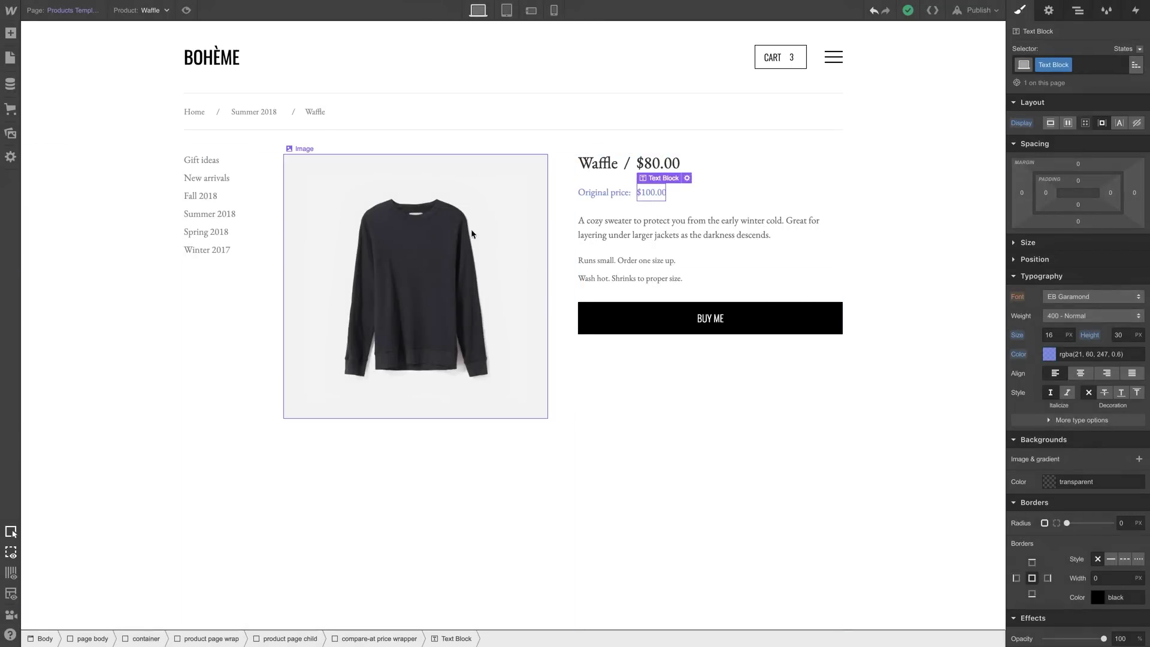
{"action": "left_click", "coordinate": [163, 10]}
{"action": "left_click", "coordinate": [161, 102]}
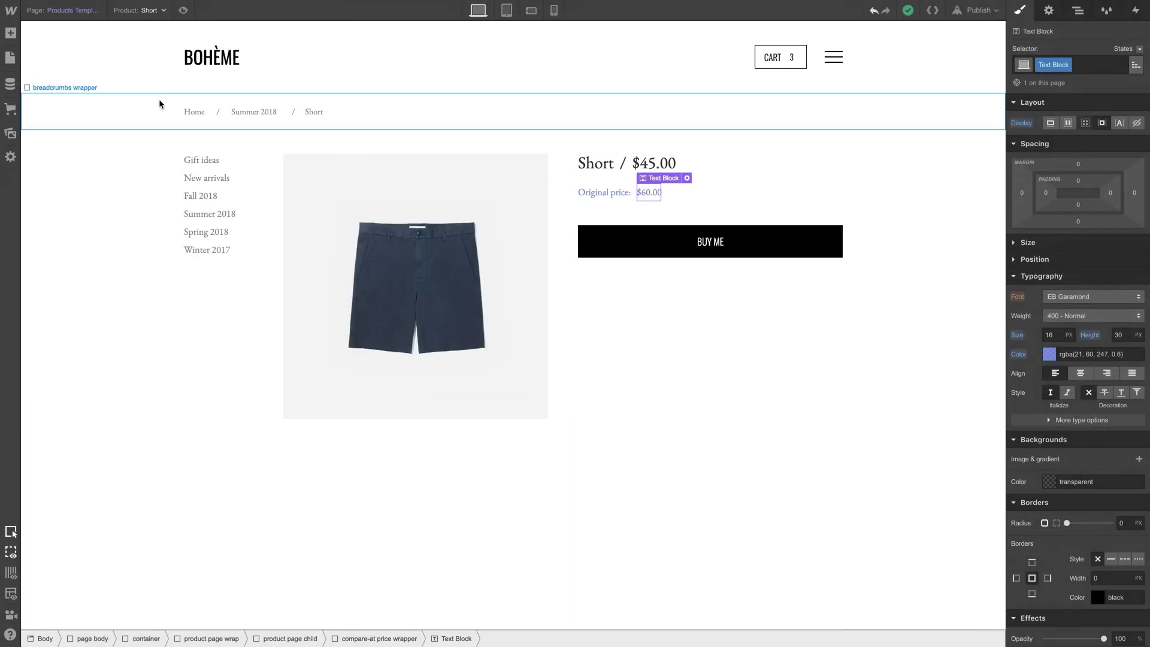
{"action": "left_click", "coordinate": [157, 10]}
{"action": "left_click", "coordinate": [154, 89]}
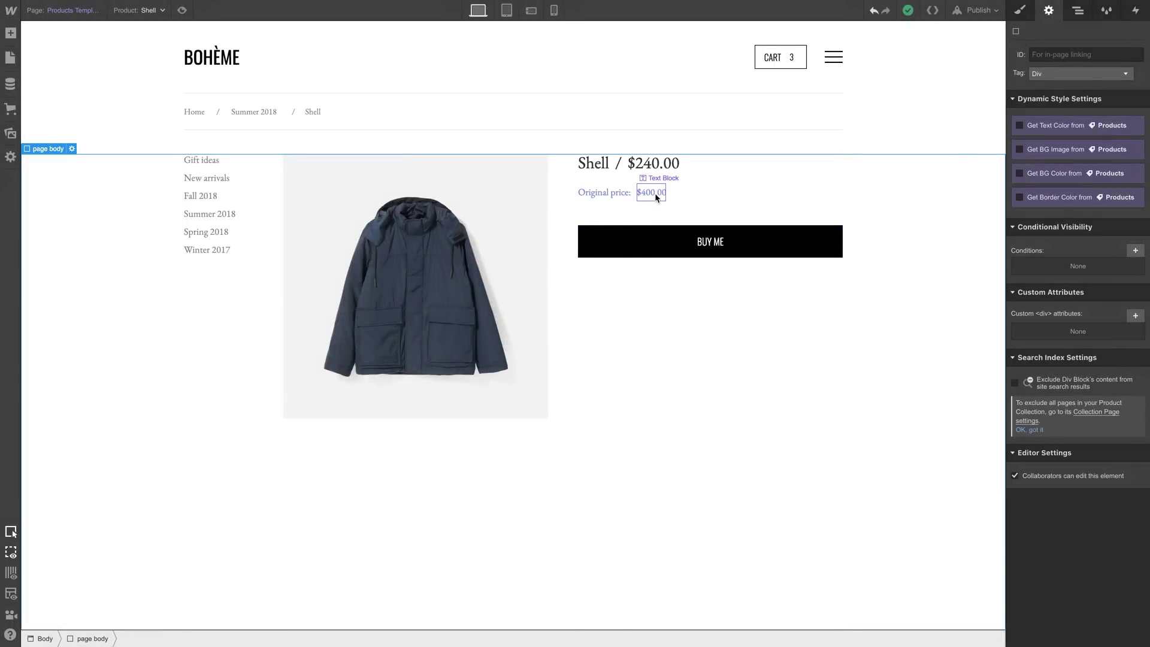
Step: Add a condition so the $400.00 price text shows only when Compare-at Price (Default SKU) is set
{"action": "left_click", "coordinate": [655, 193]}
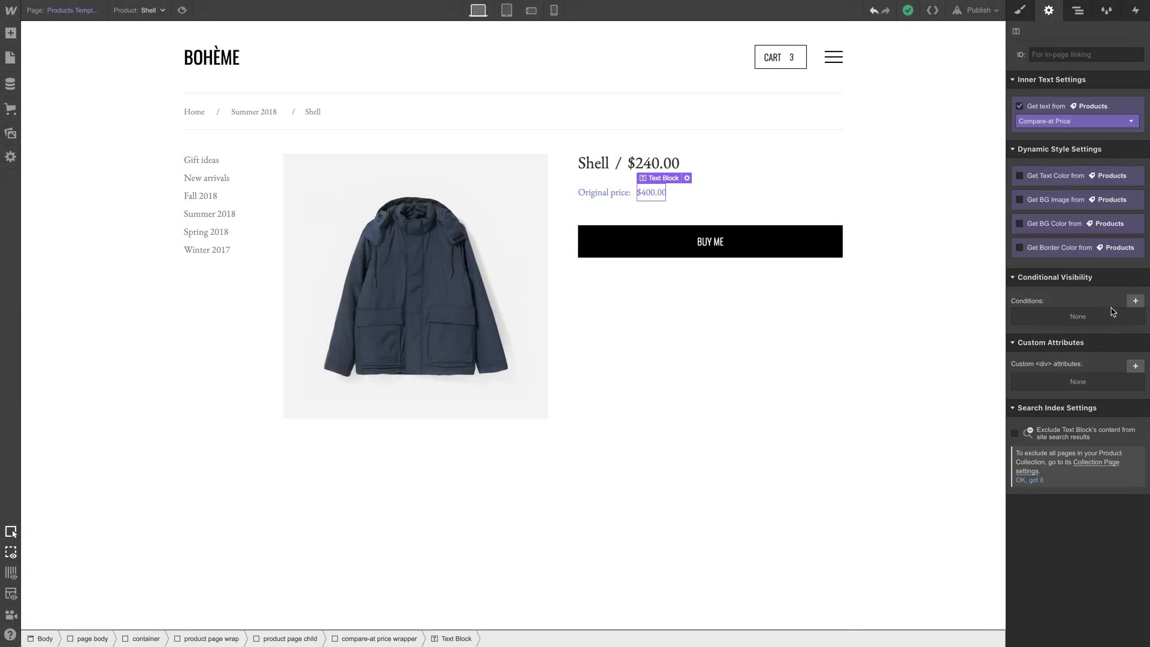
{"action": "left_click", "coordinate": [1135, 302]}
{"action": "left_click", "coordinate": [1086, 361]}
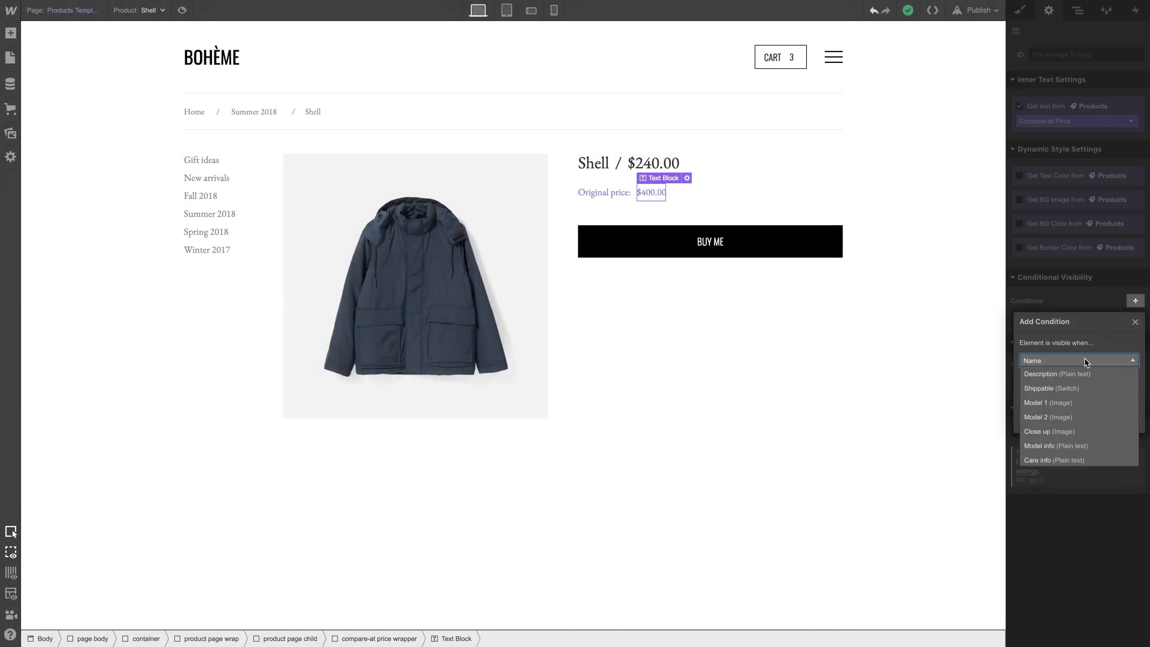
{"action": "scroll", "coordinate": [1080, 422], "scroll_direction": "down", "scroll_amount": 5}
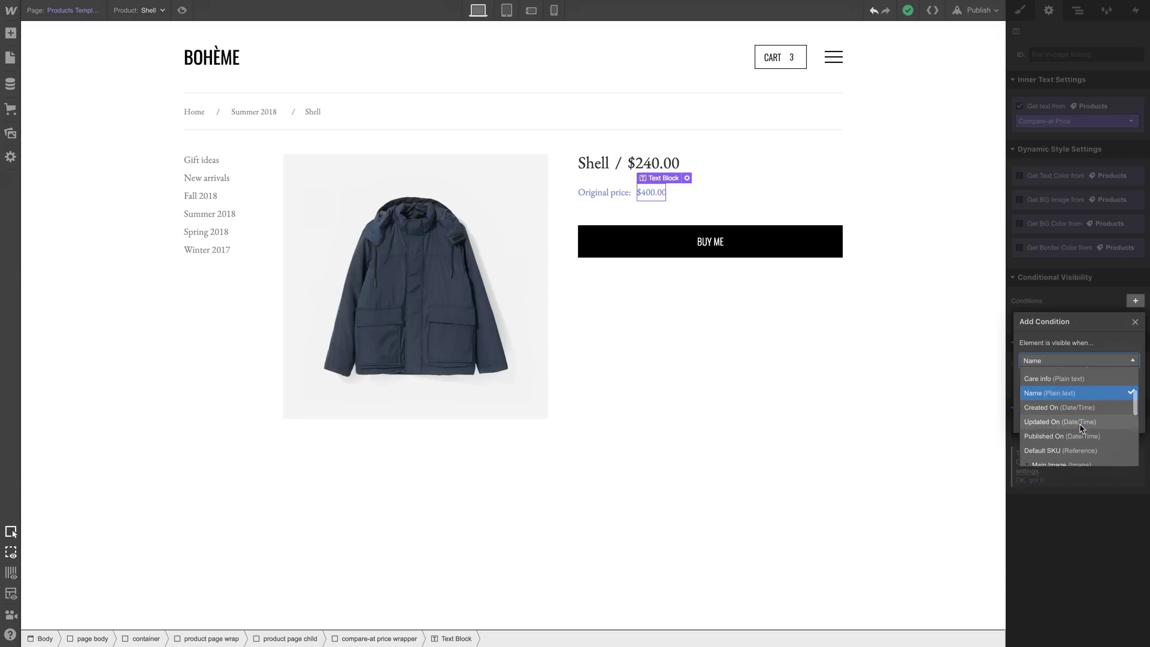
{"action": "scroll", "coordinate": [1081, 428], "scroll_direction": "down", "scroll_amount": 4}
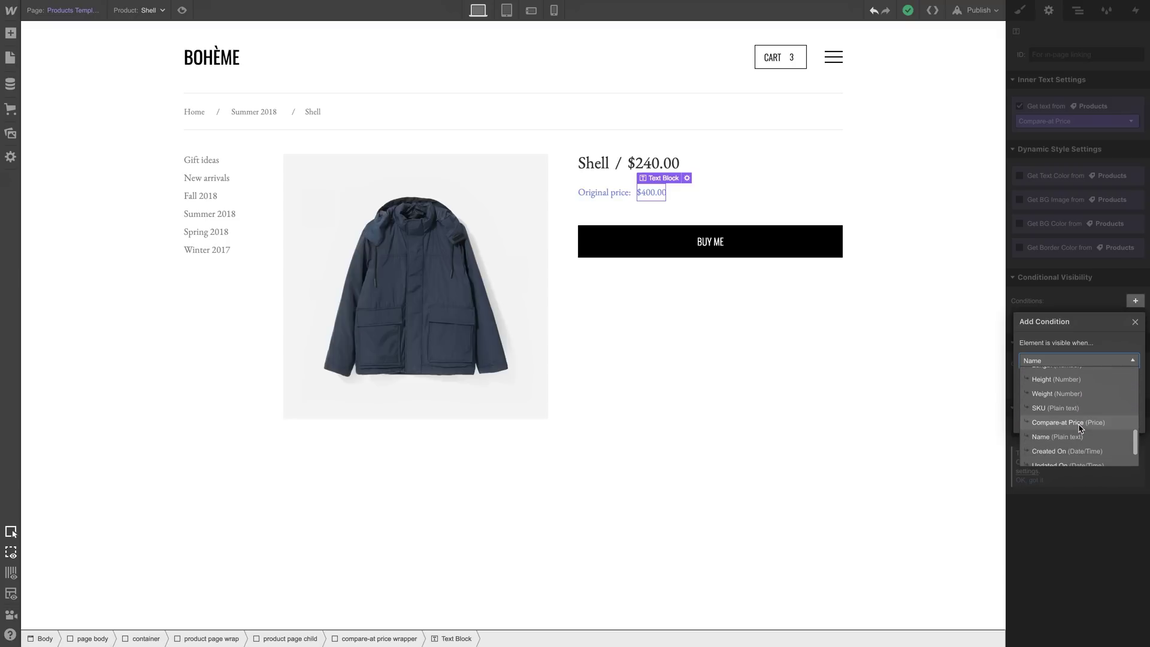
{"action": "left_click", "coordinate": [1078, 427]}
{"action": "left_click", "coordinate": [1072, 381]}
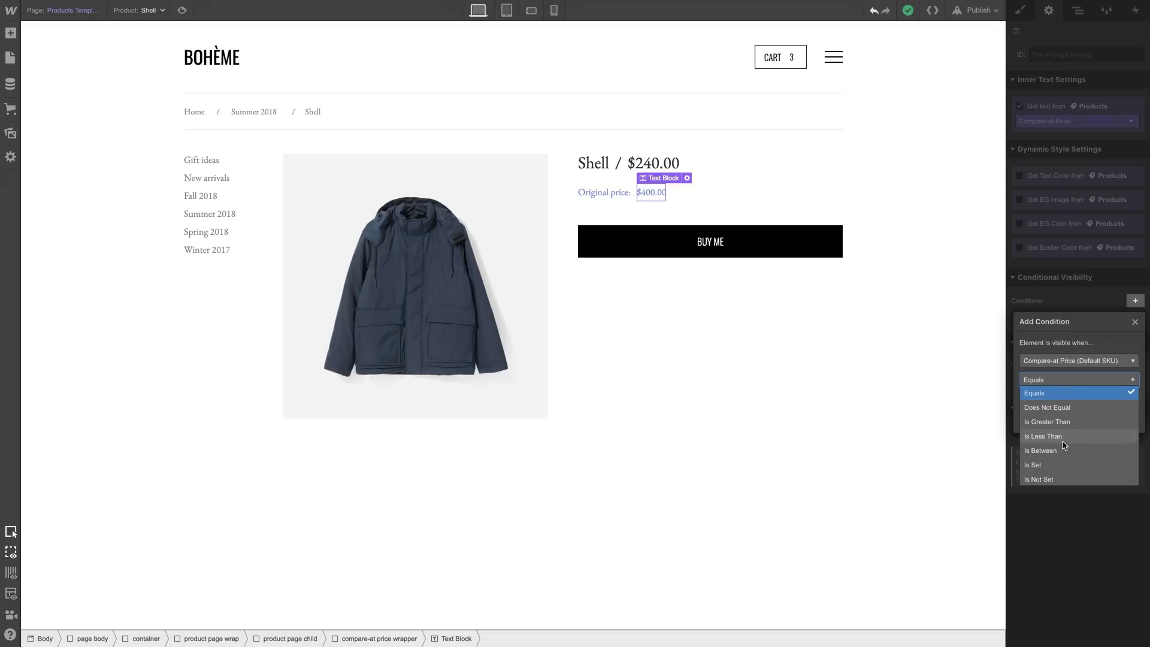
{"action": "left_click", "coordinate": [1056, 464]}
{"action": "left_click", "coordinate": [1126, 403]}
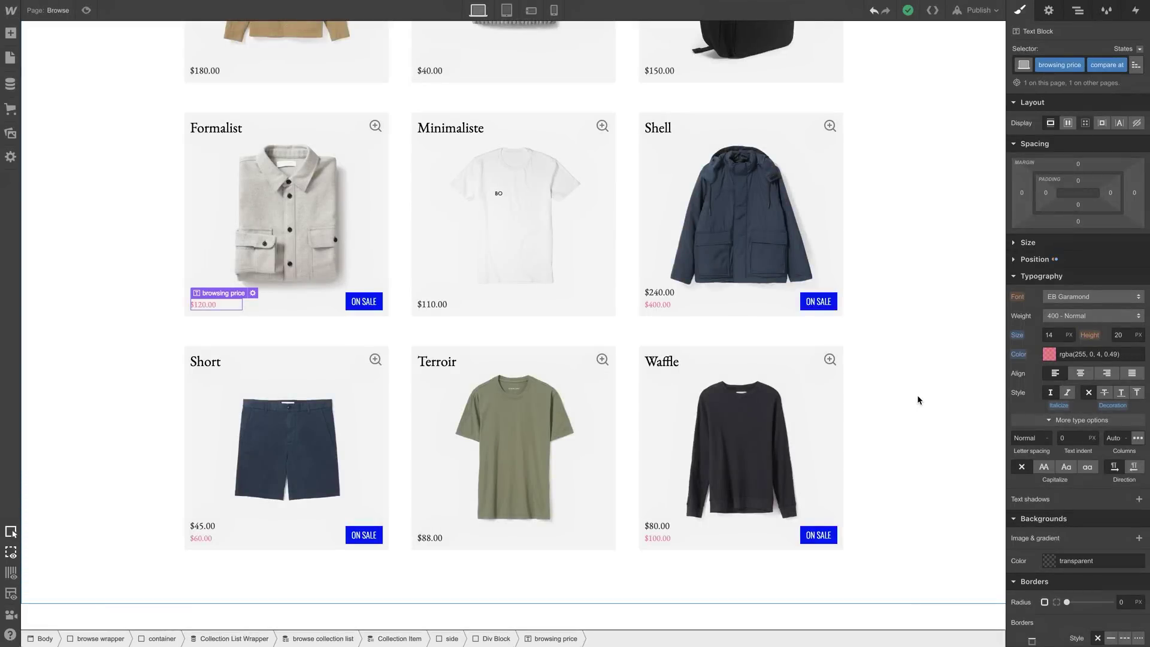
Step: Strike through the Browse compare-at prices, label the template price 'Original price:', then show Netflix's Season 2 episodes
{"action": "left_click", "coordinate": [1105, 392]}
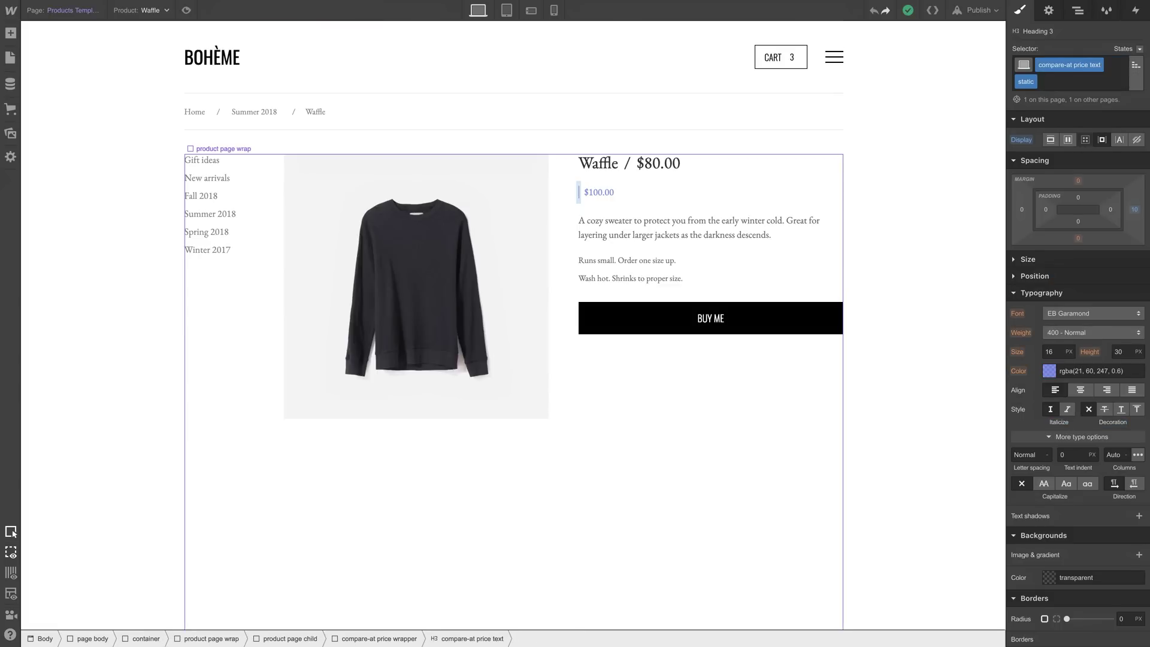
{"action": "type", "text": "Original price:"}
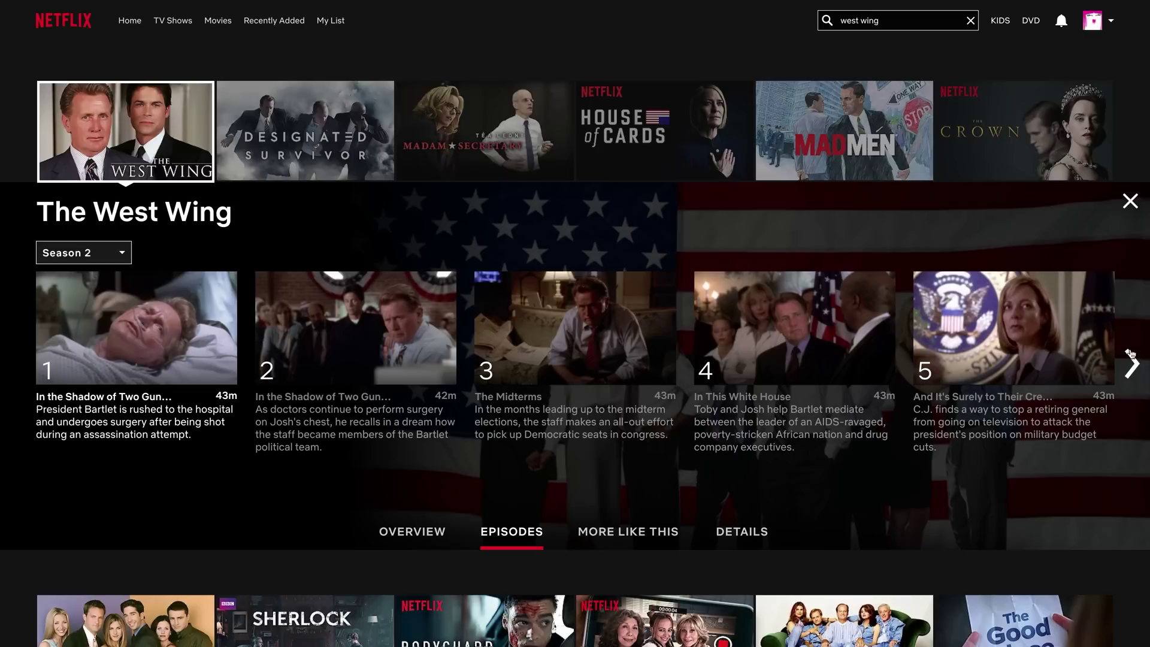
{"action": "left_click", "coordinate": [1130, 356]}
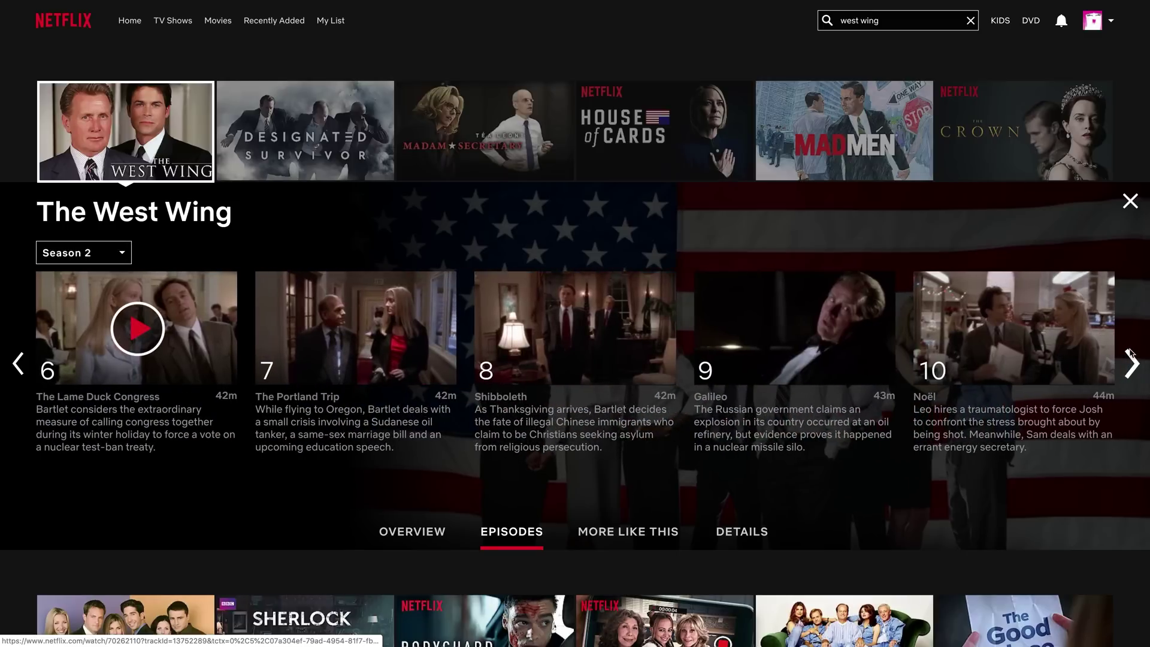